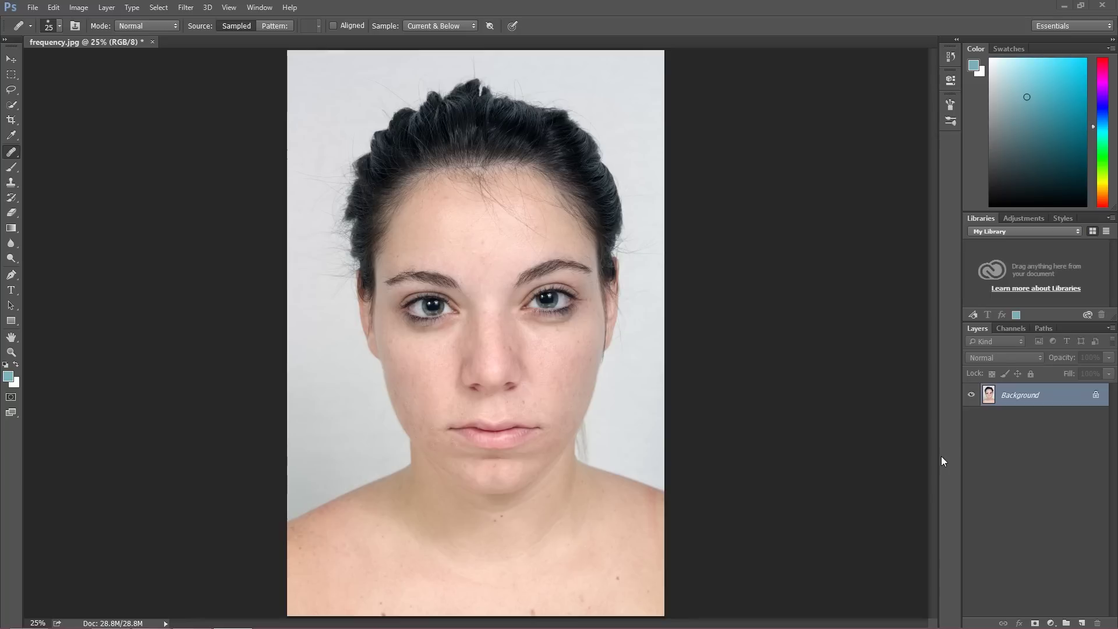
Duplicate the Background layer as a new layer named 'low'.
click(1022, 400)
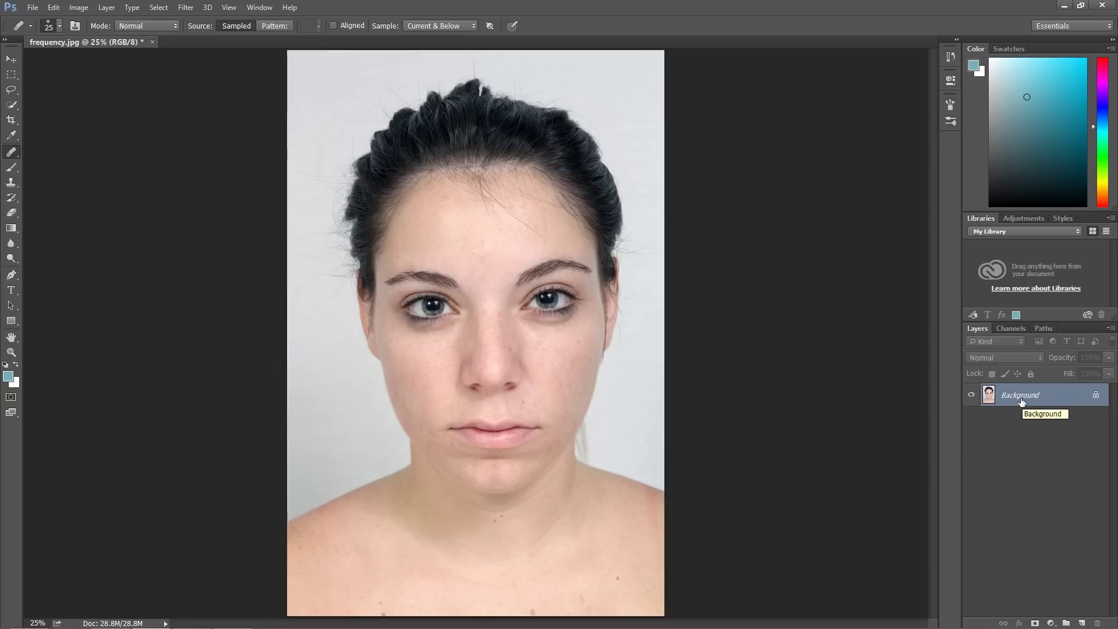
right_click(1022, 400)
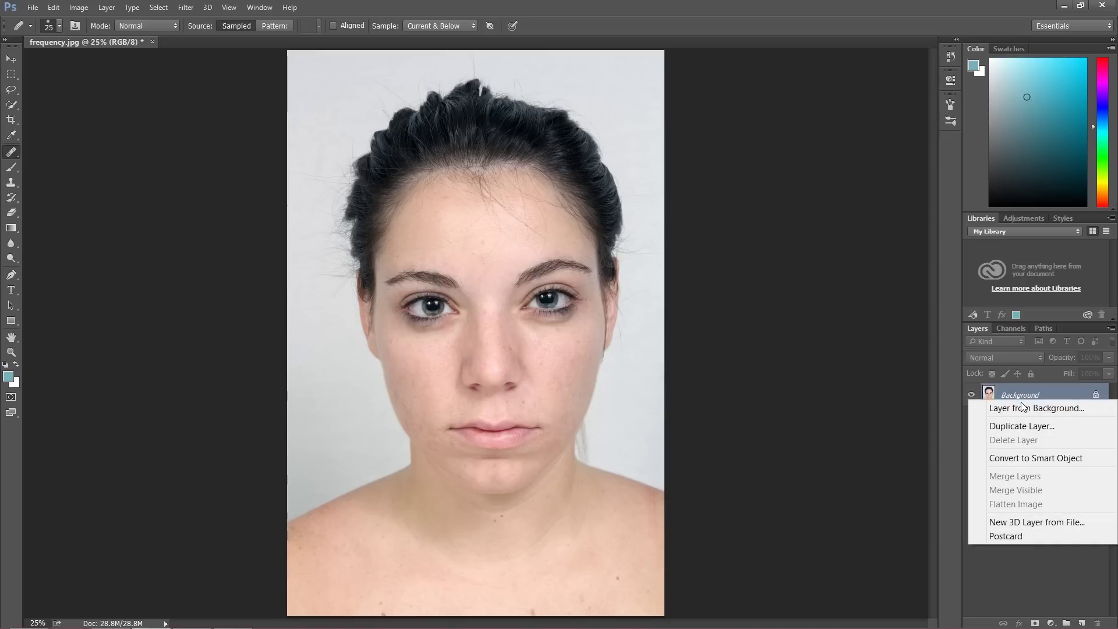
click(1025, 431)
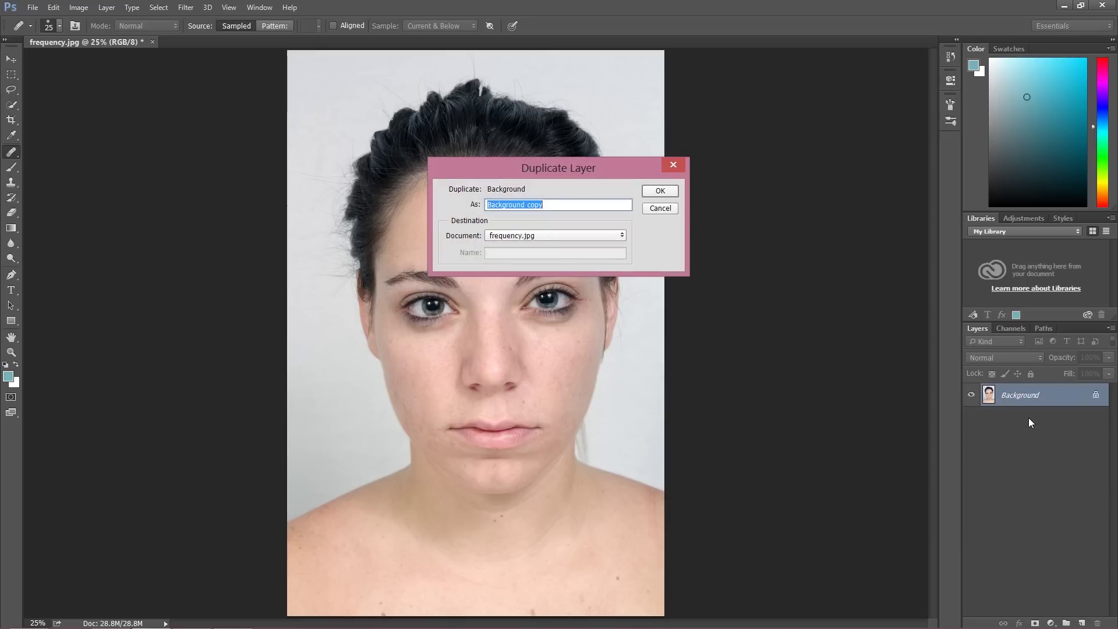
text(low)
key(Return)
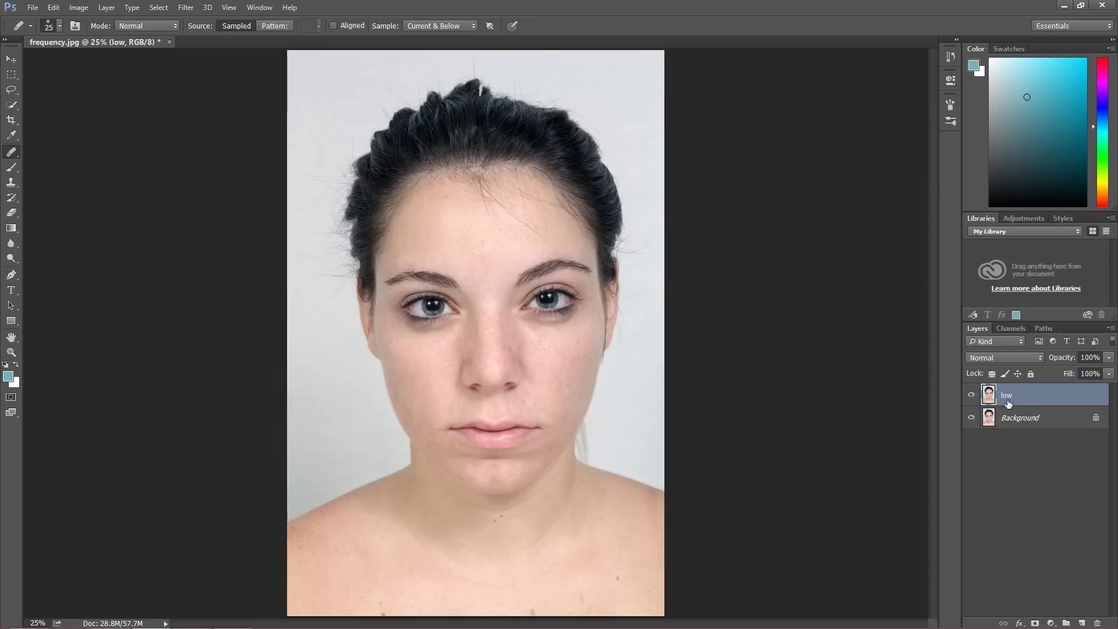
Duplicate the low layer as 'hight', then toggle its visibility off and back on.
right_click(1024, 387)
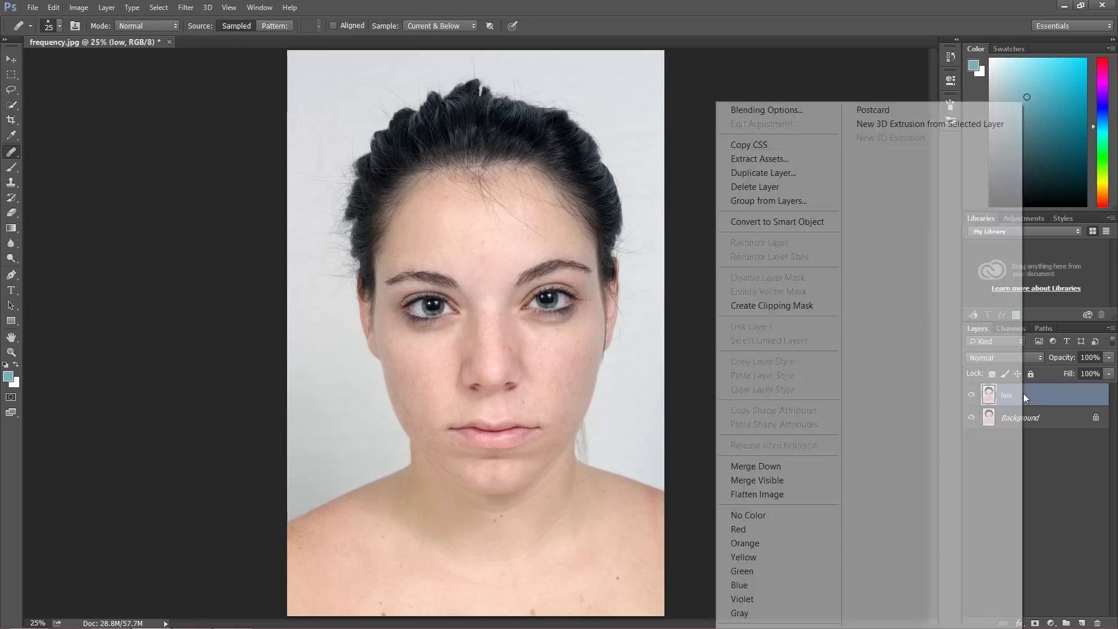
click(808, 175)
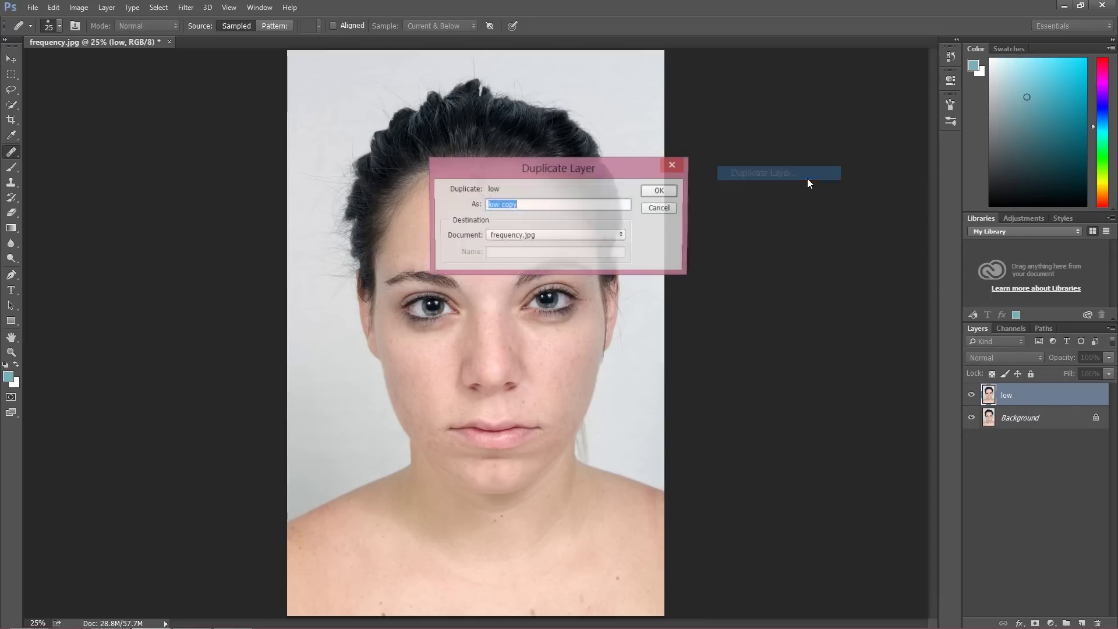
text(hight)
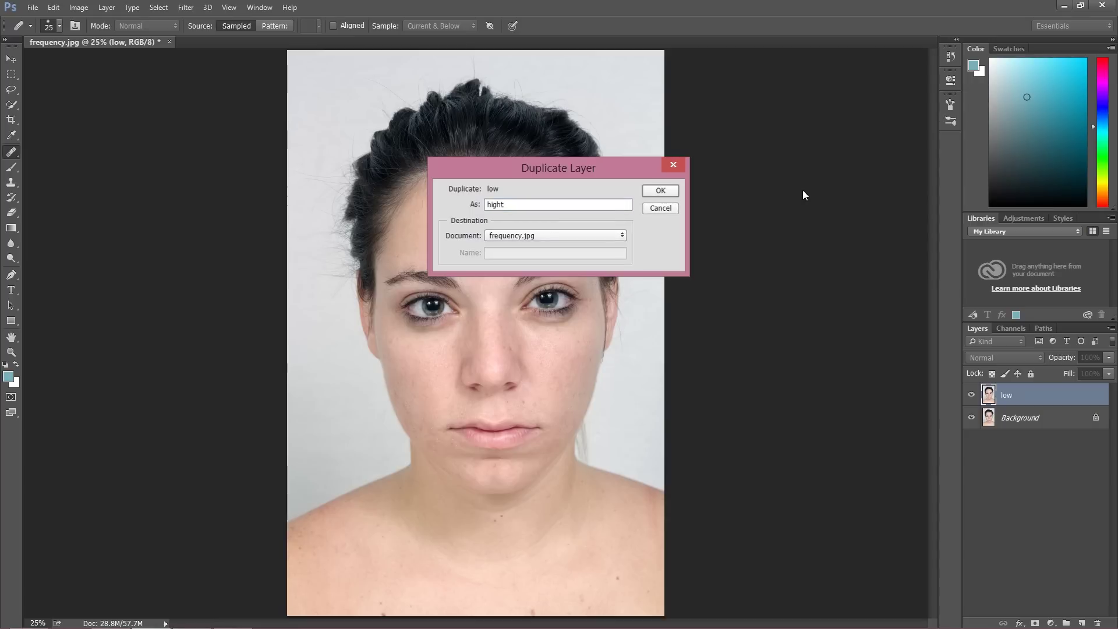
key(Return)
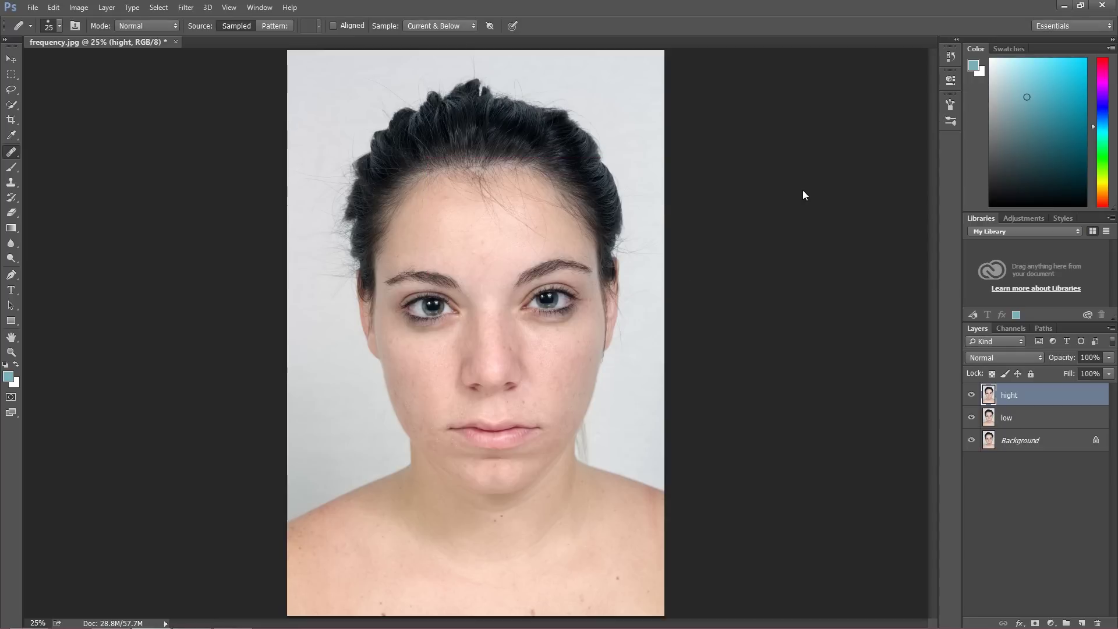
click(971, 396)
click(971, 396)
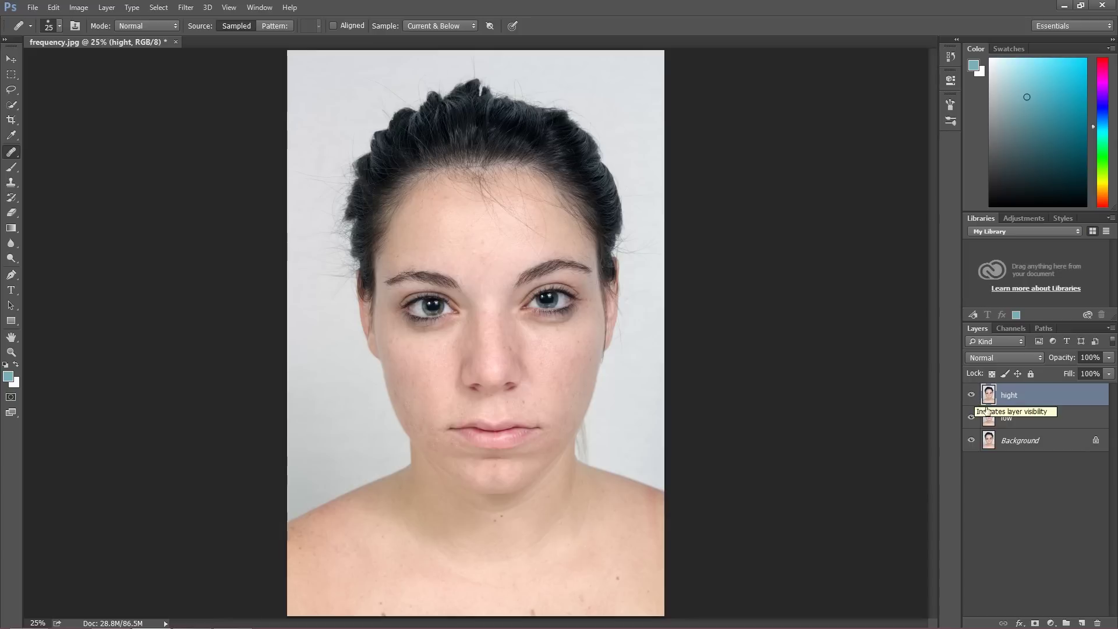
Hide the hight layer, select low, and zoom to 50% and back to 33.3% to inspect the skin.
click(994, 418)
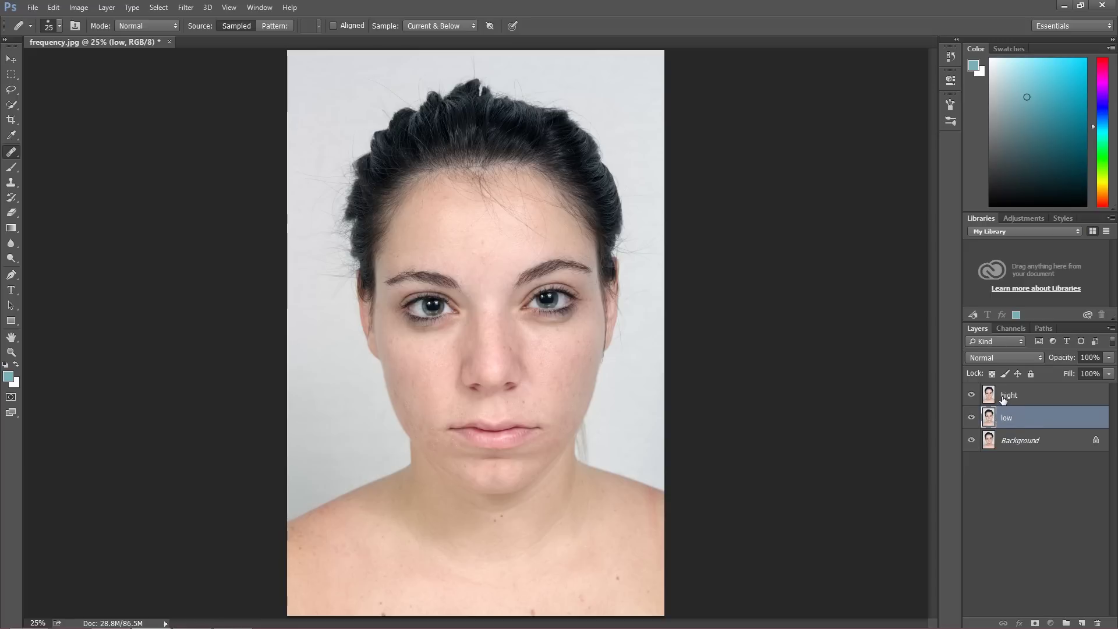
click(1004, 398)
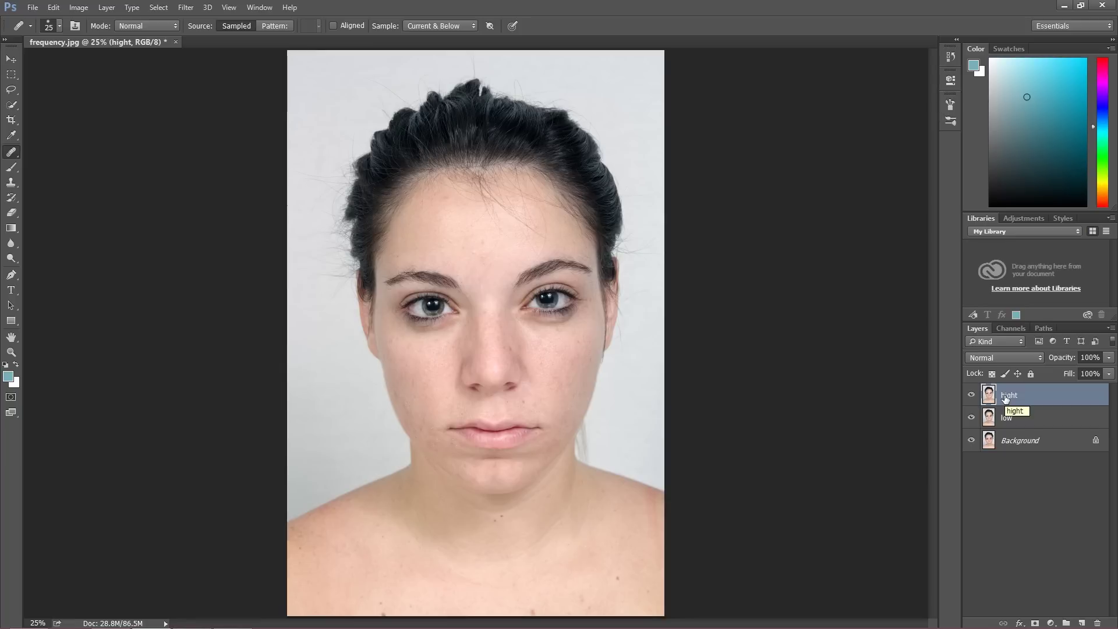
click(971, 395)
click(993, 419)
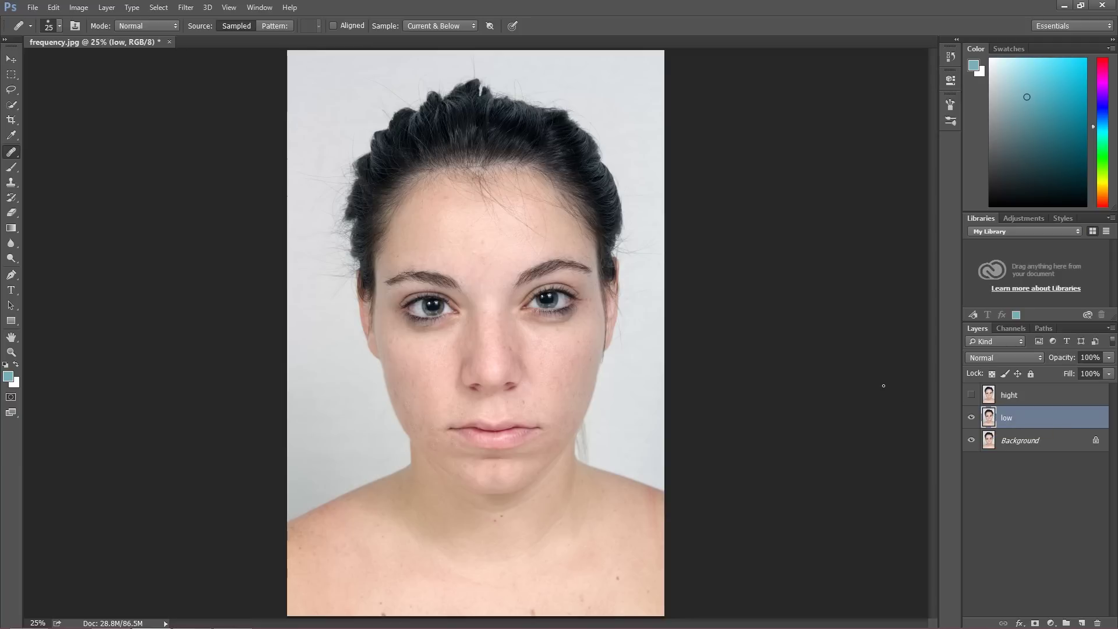
key(ctrl+plus)
key(ctrl+plus)
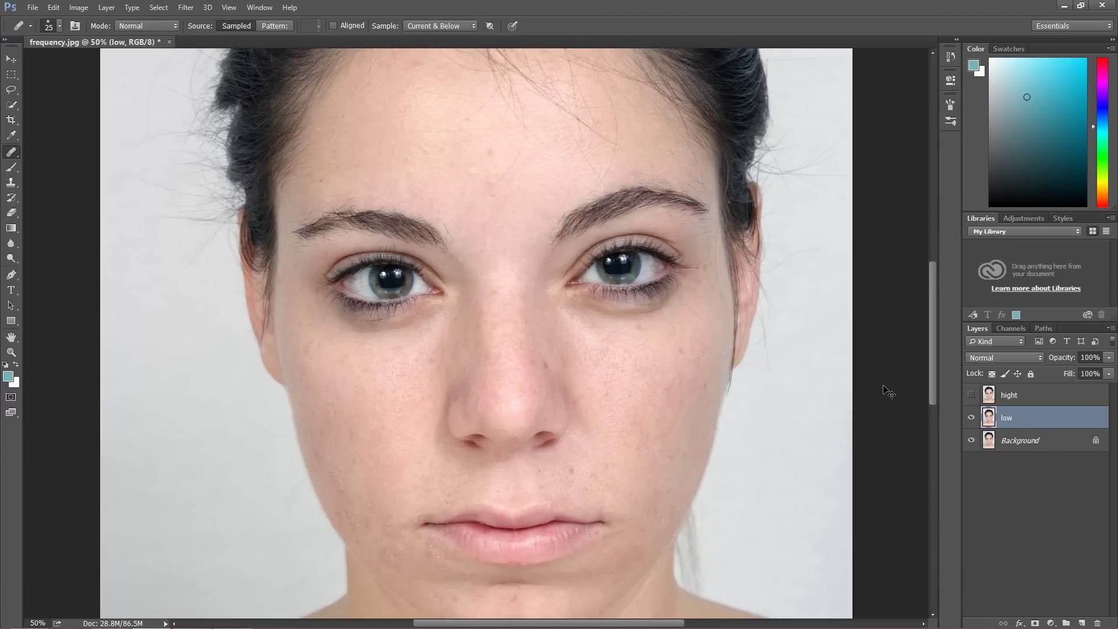
key(ctrl+minus)
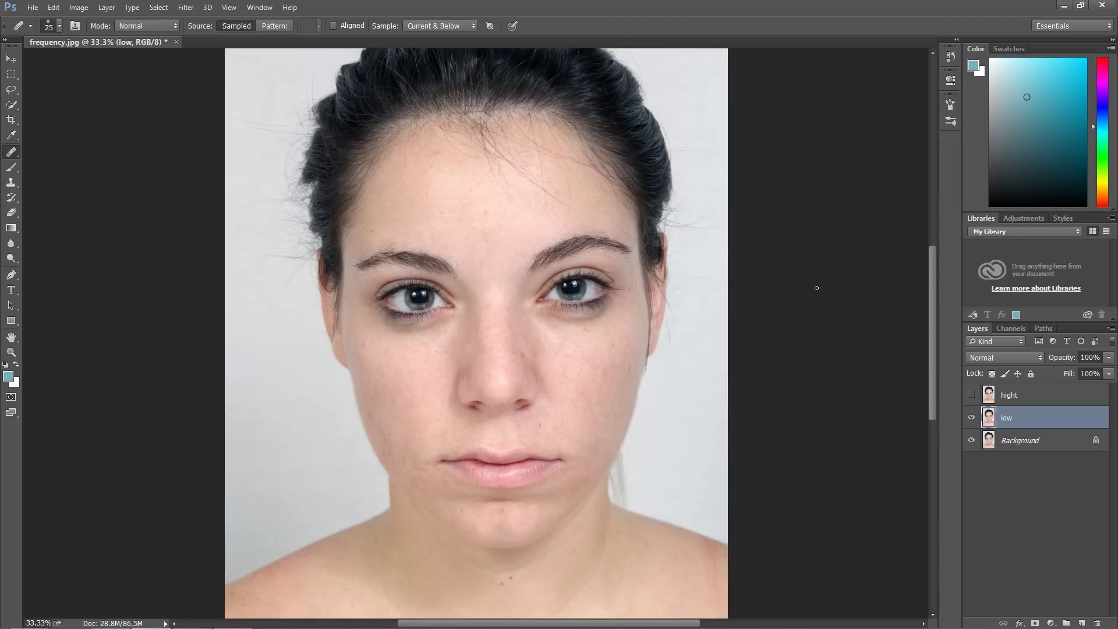
drag(930, 308, 931, 275)
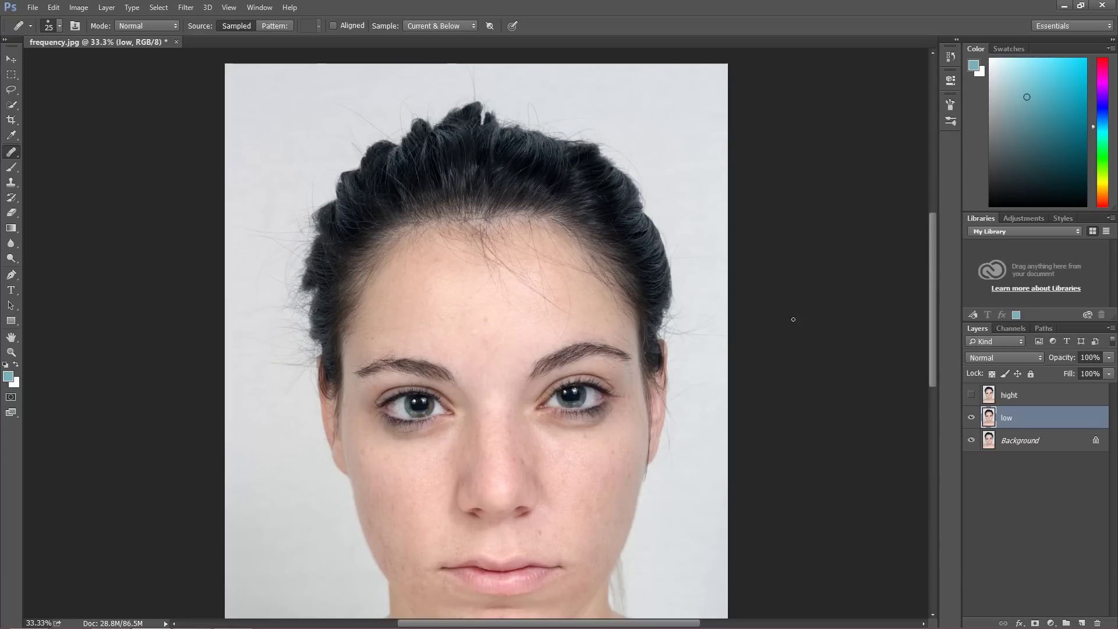
drag(932, 310, 932, 319)
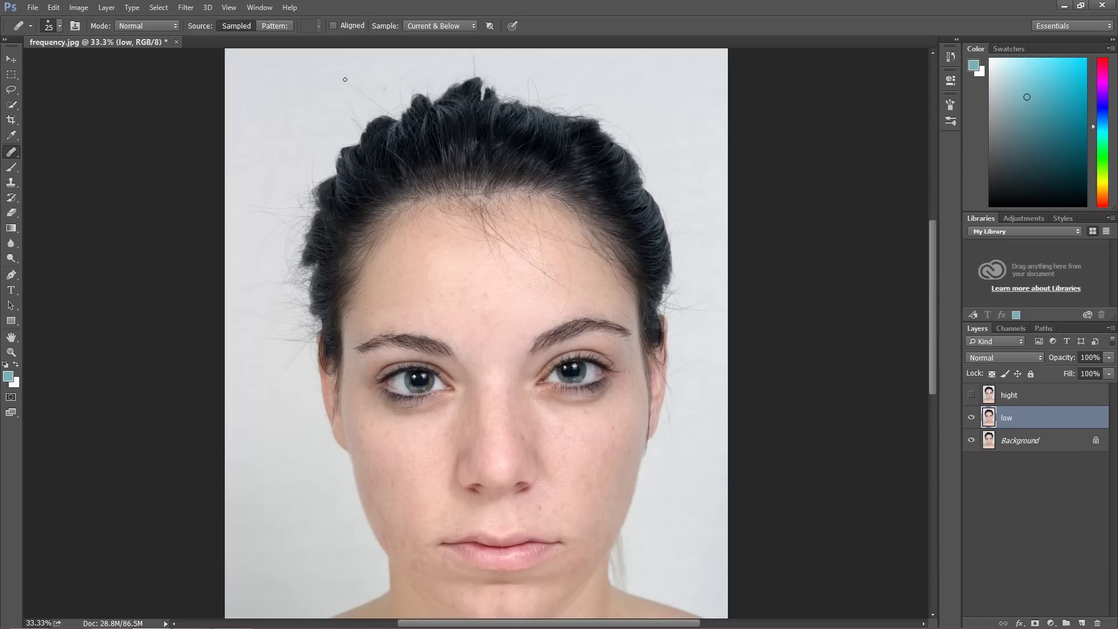
Apply a Gaussian Blur with an 8.8 pixel radius to the low layer.
click(190, 12)
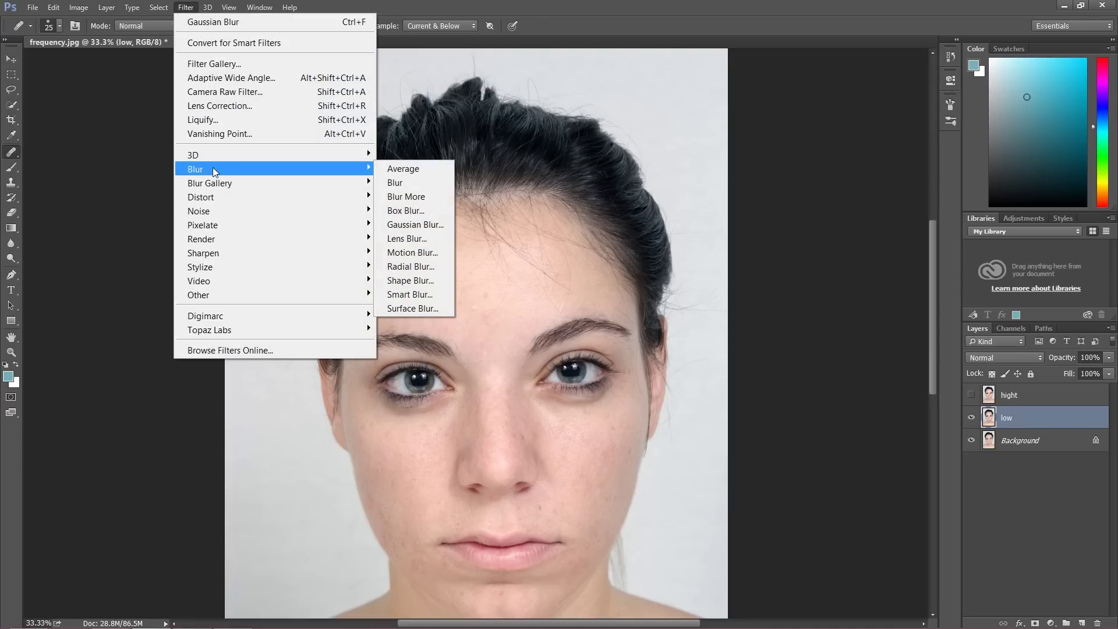
click(402, 225)
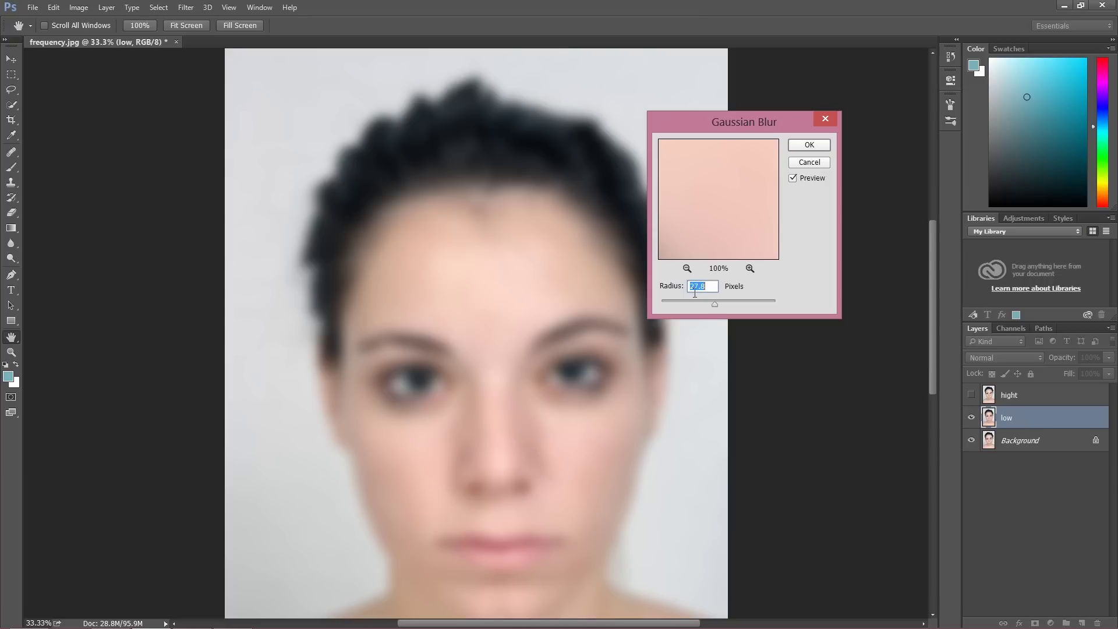
drag(704, 305, 702, 304)
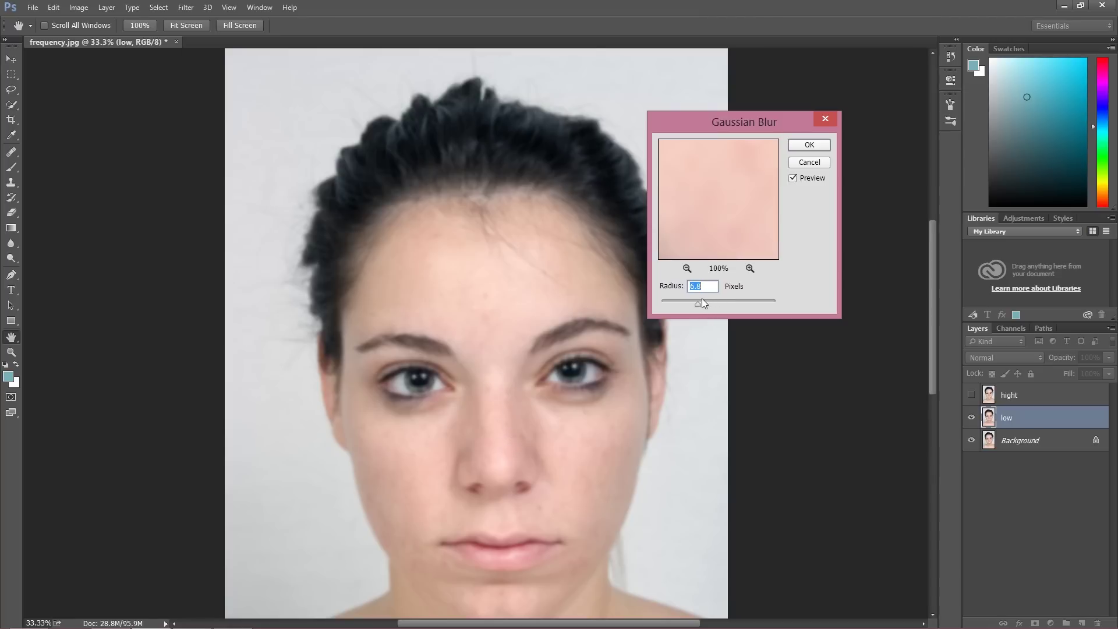
drag(703, 302, 708, 303)
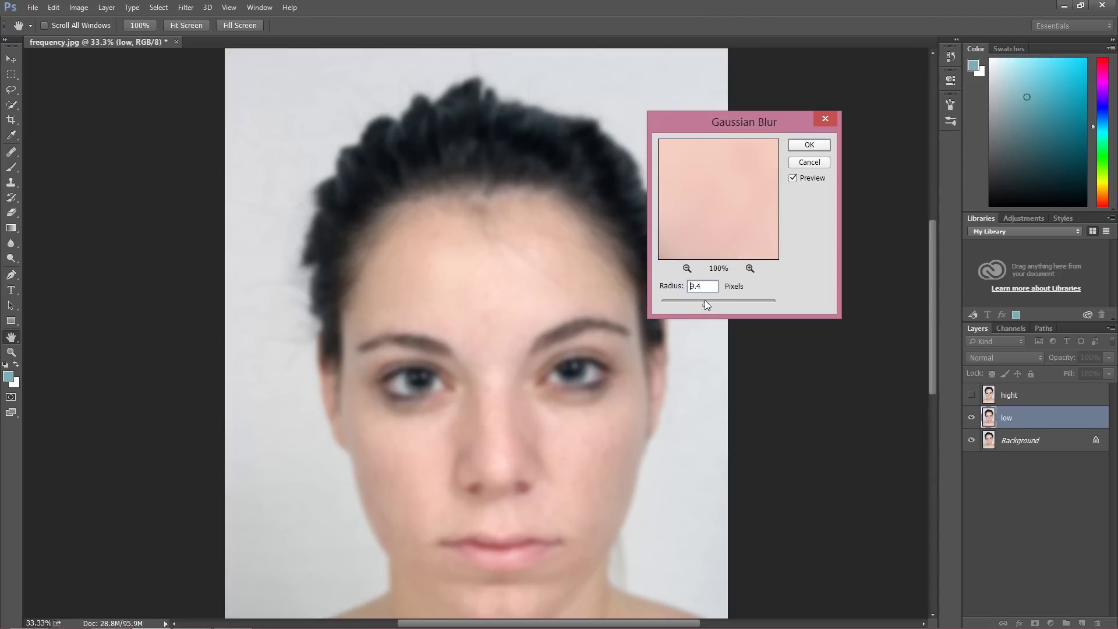
drag(706, 300, 704, 301)
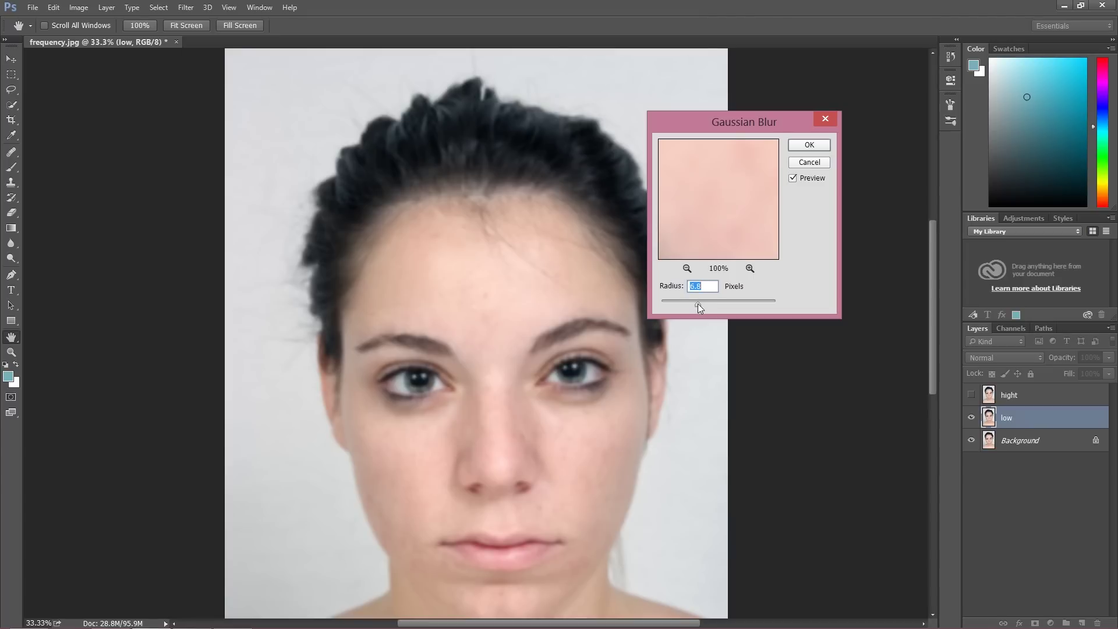
click(809, 145)
key(j)
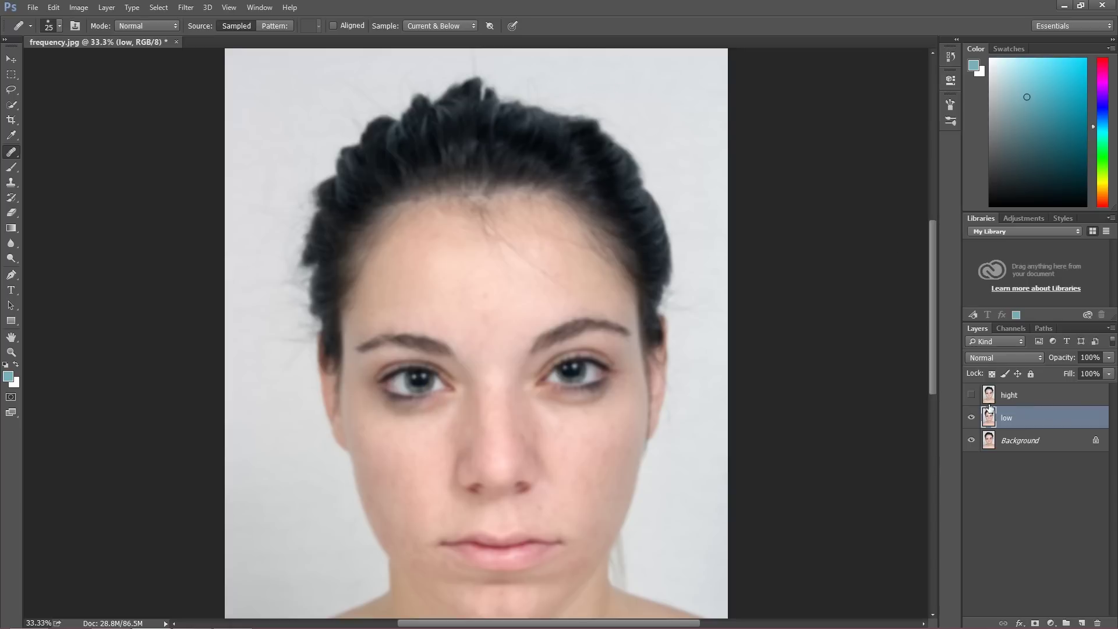
Show the hight layer again and rename it to 'high'.
click(971, 395)
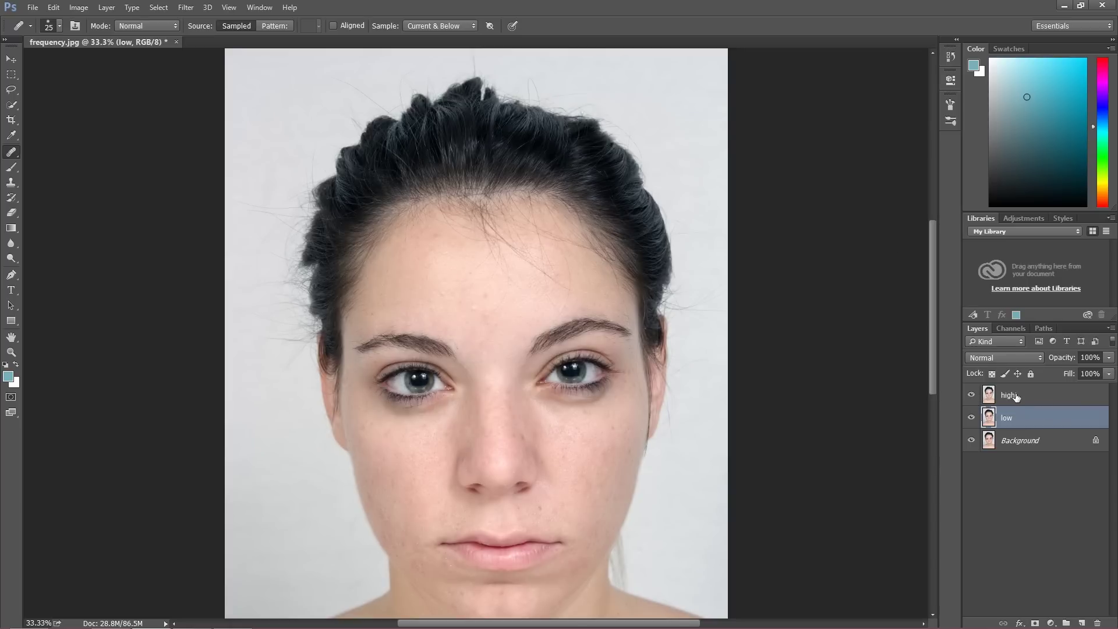
click(1010, 396)
double_click(1013, 395)
click(1020, 396)
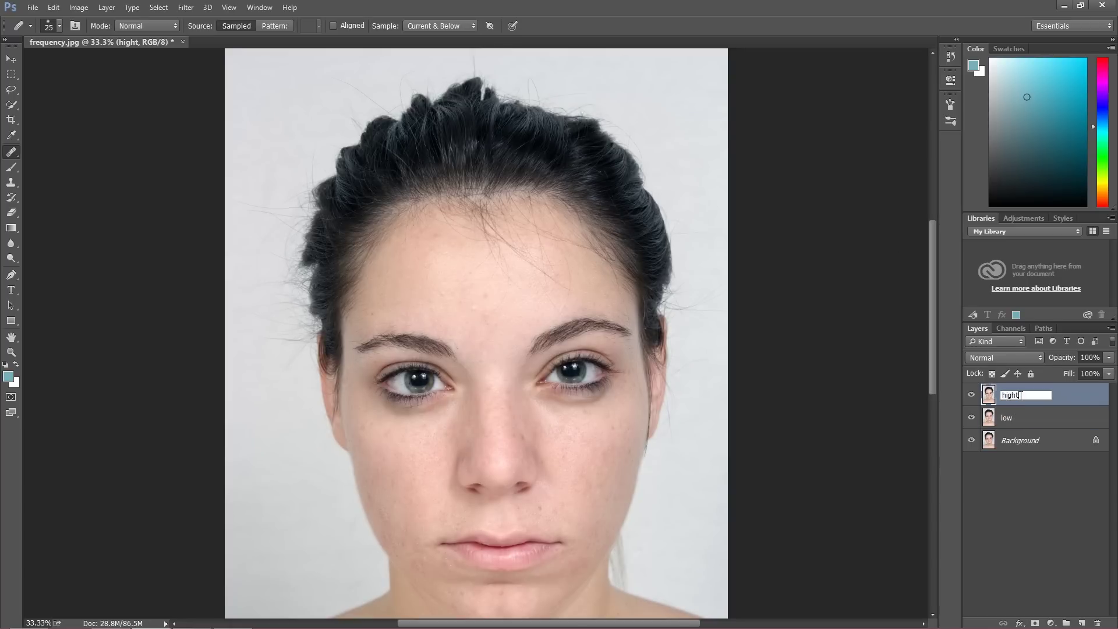
key(Return)
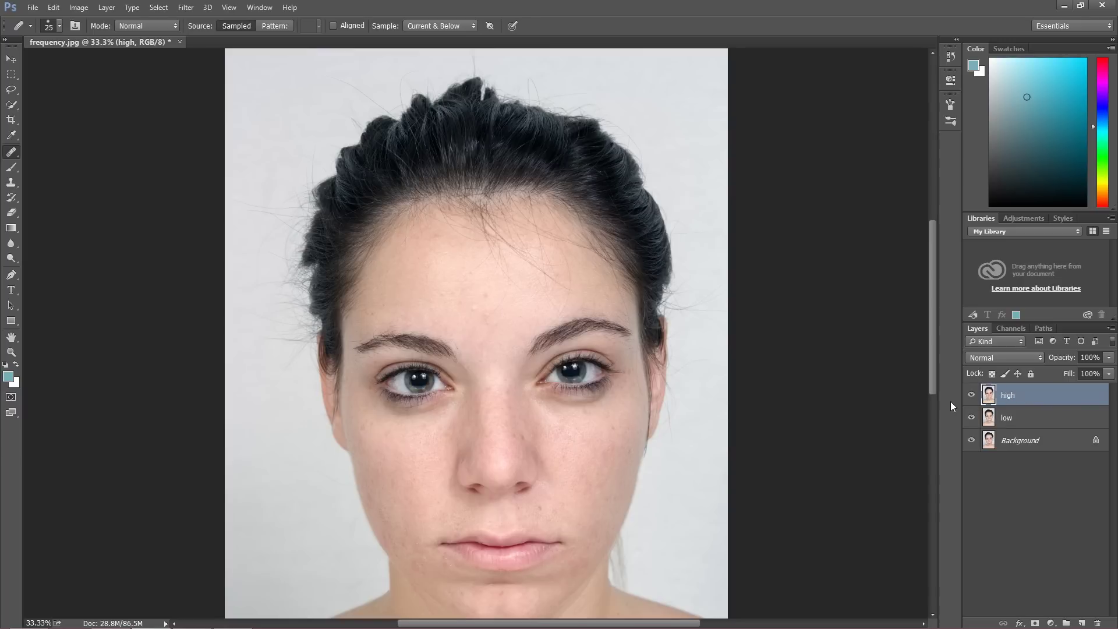
click(79, 8)
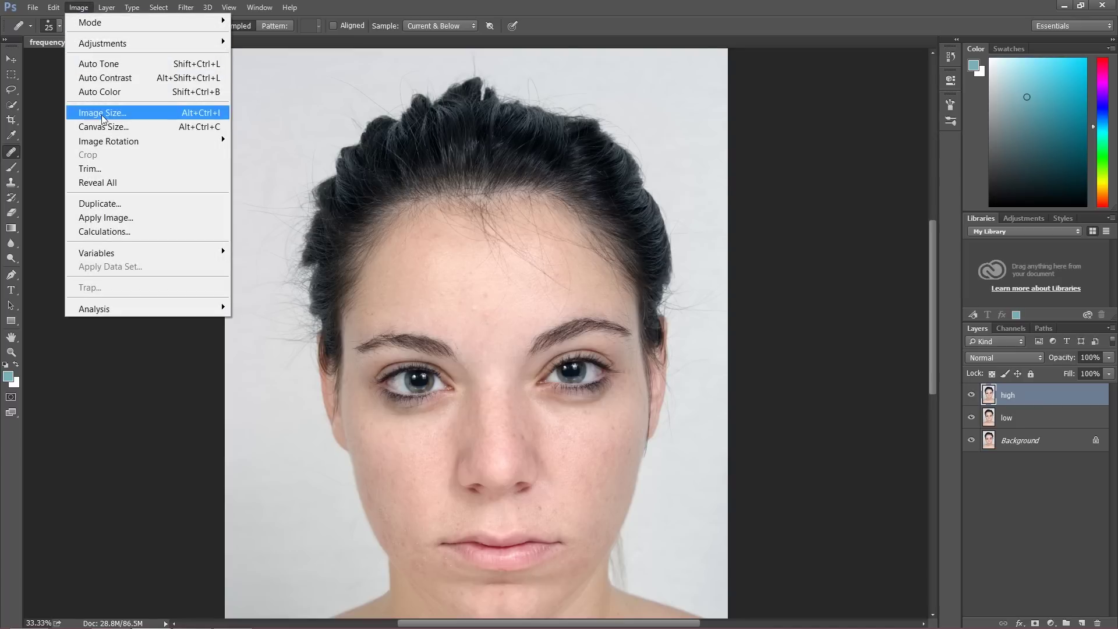
Use Apply Image on the high layer to Subtract the low layer at Scale 2, Offset 128.
click(116, 218)
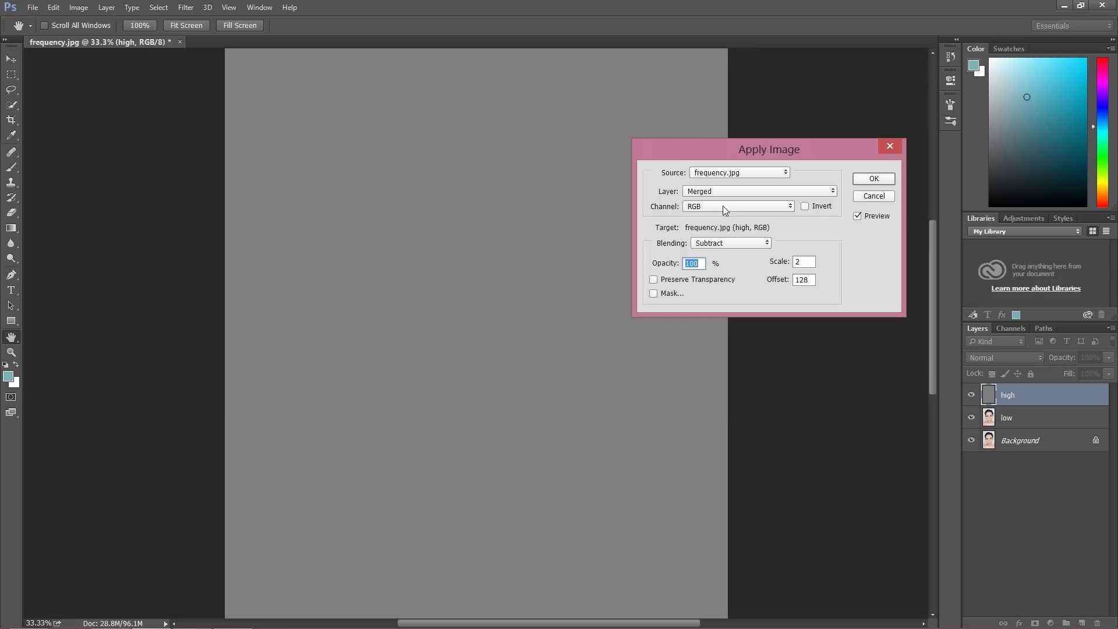
click(721, 192)
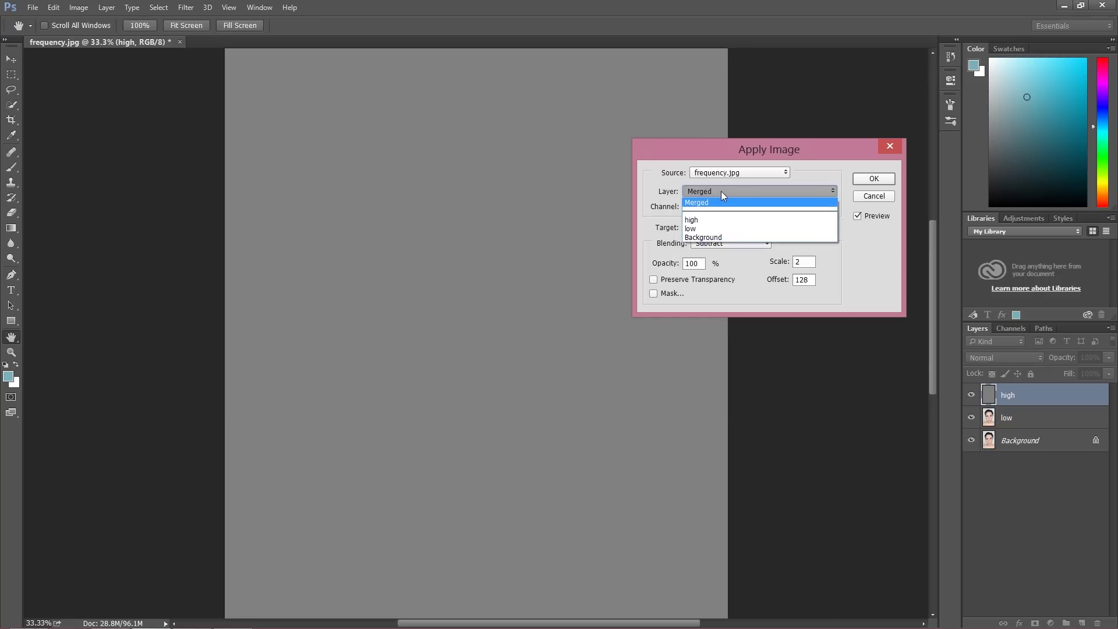
click(706, 228)
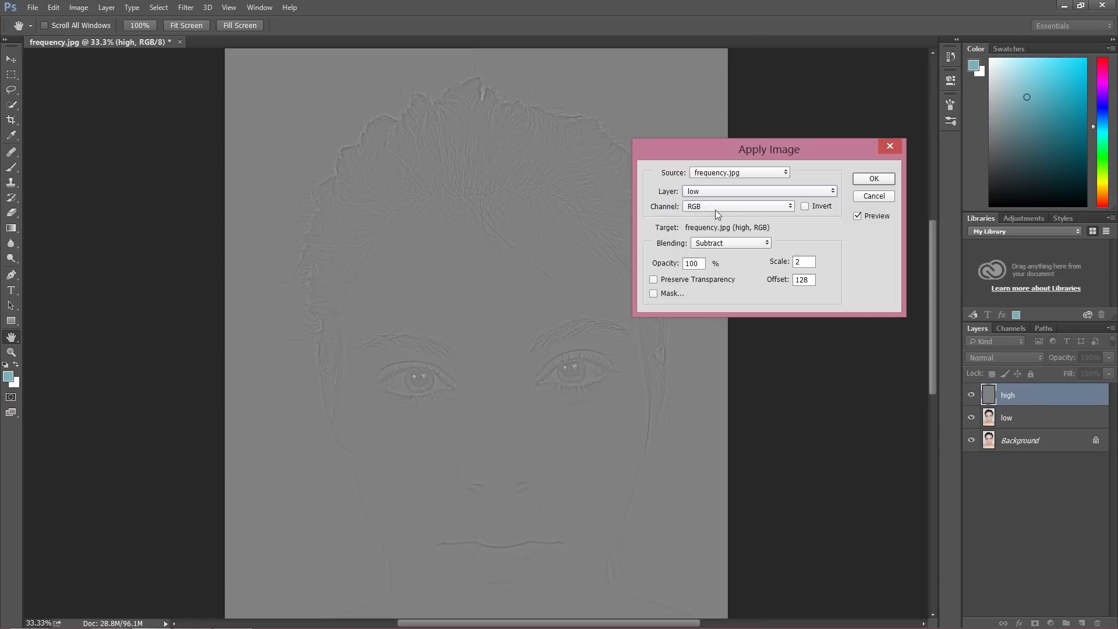
click(725, 242)
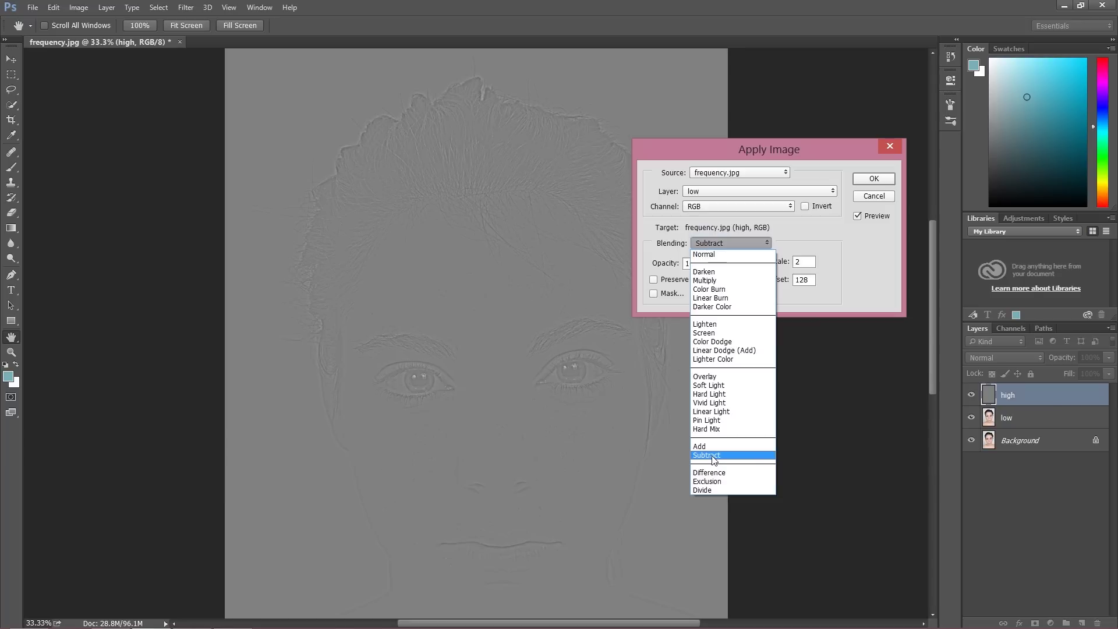
click(713, 457)
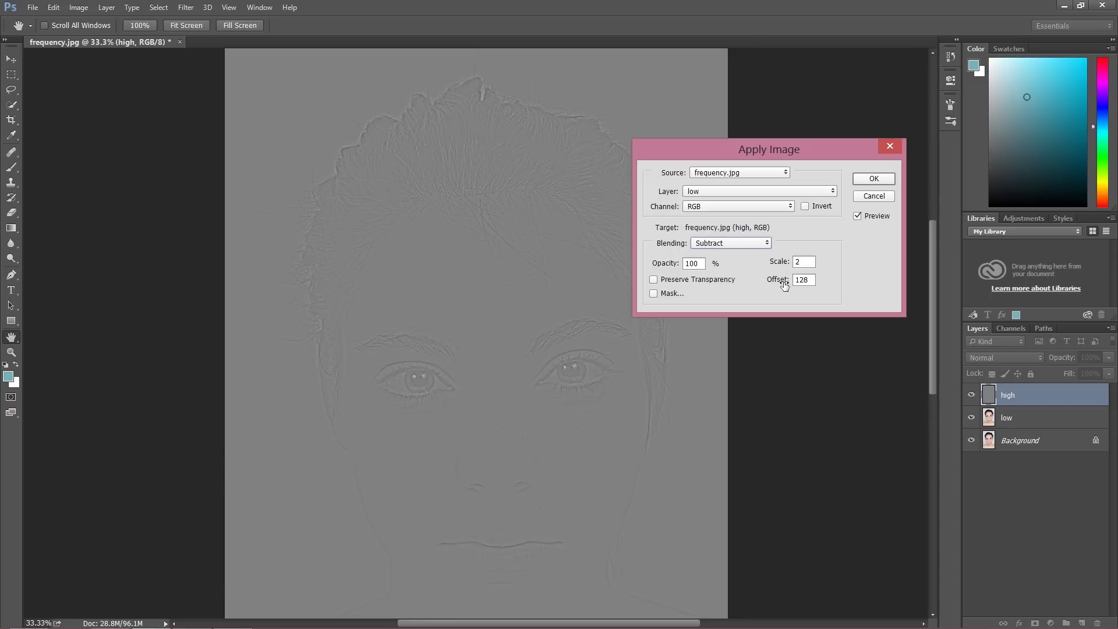
click(743, 241)
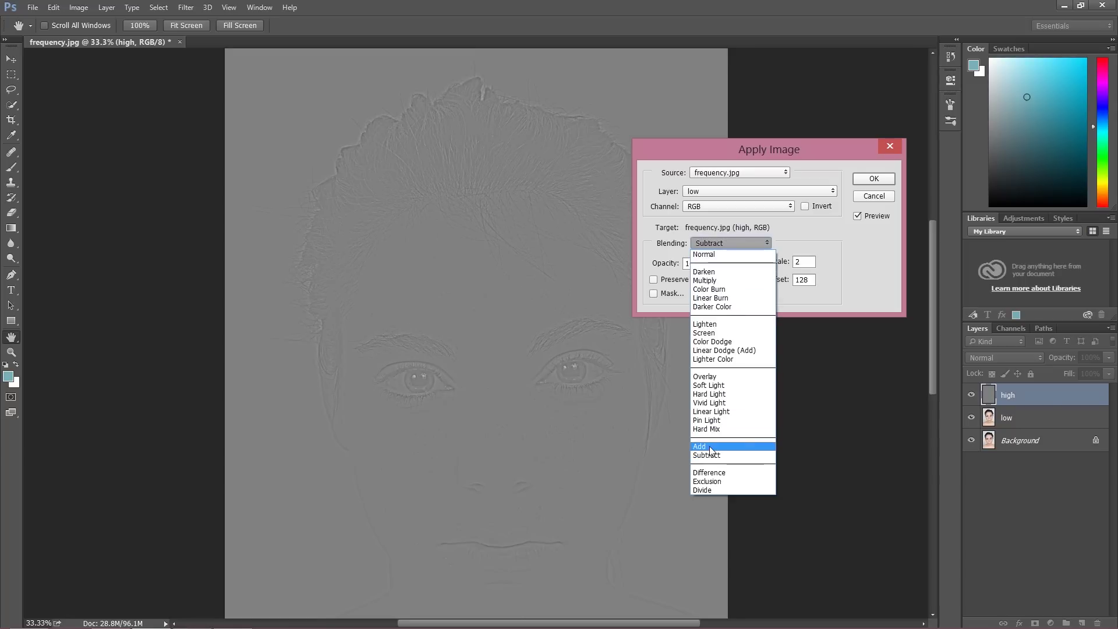
click(807, 239)
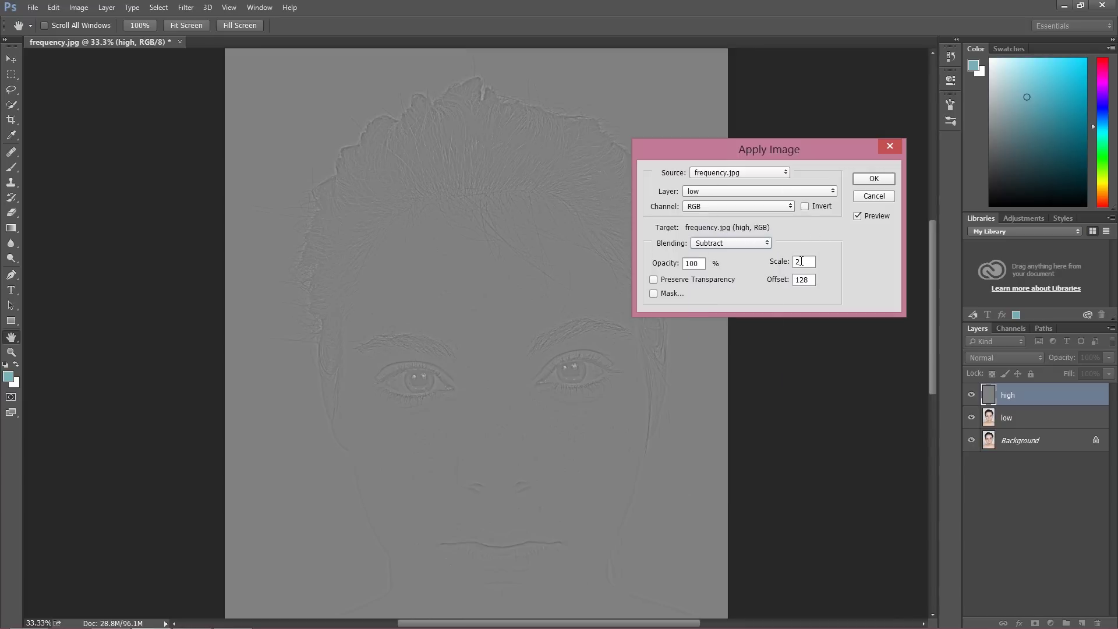
click(726, 192)
click(705, 228)
click(866, 180)
key(j)
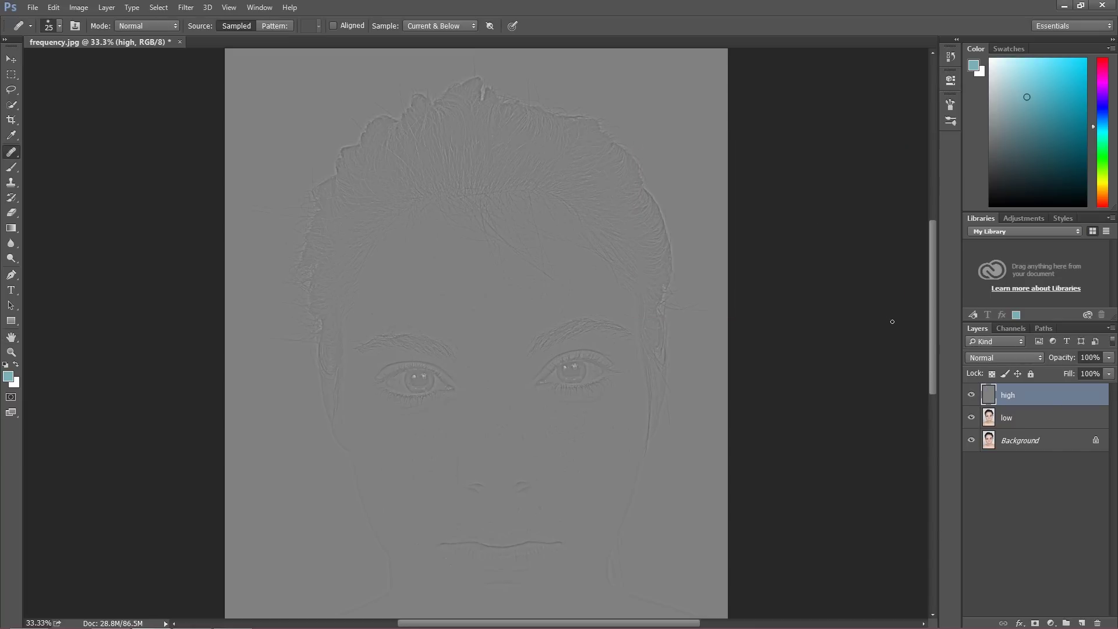
Set the high layer's blend mode to Linear Light and add the low layer to the selection.
click(993, 357)
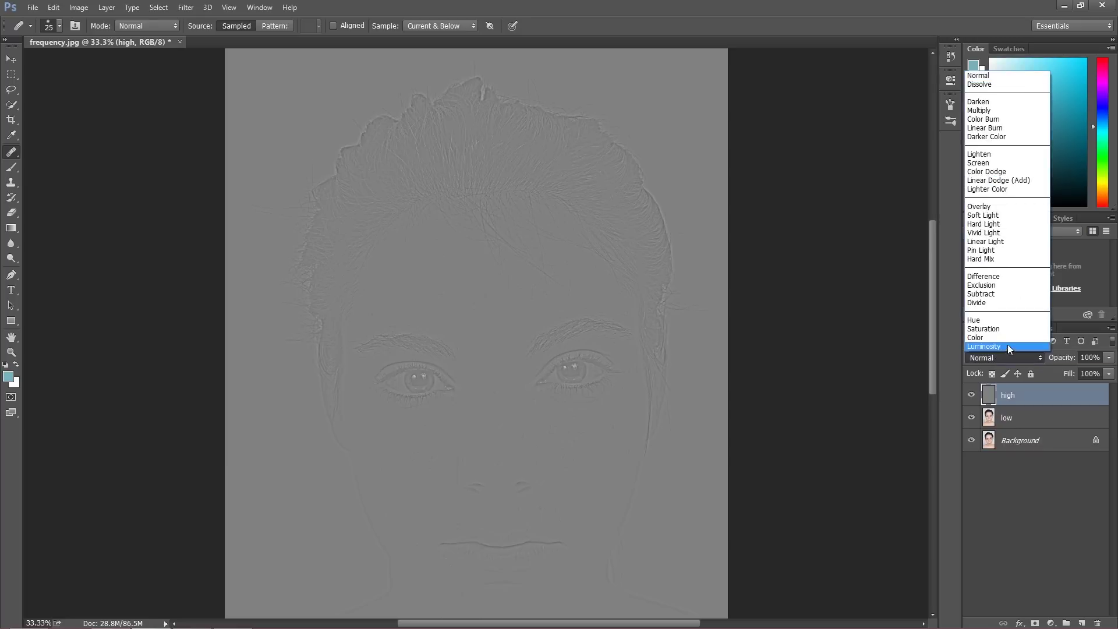
click(1001, 241)
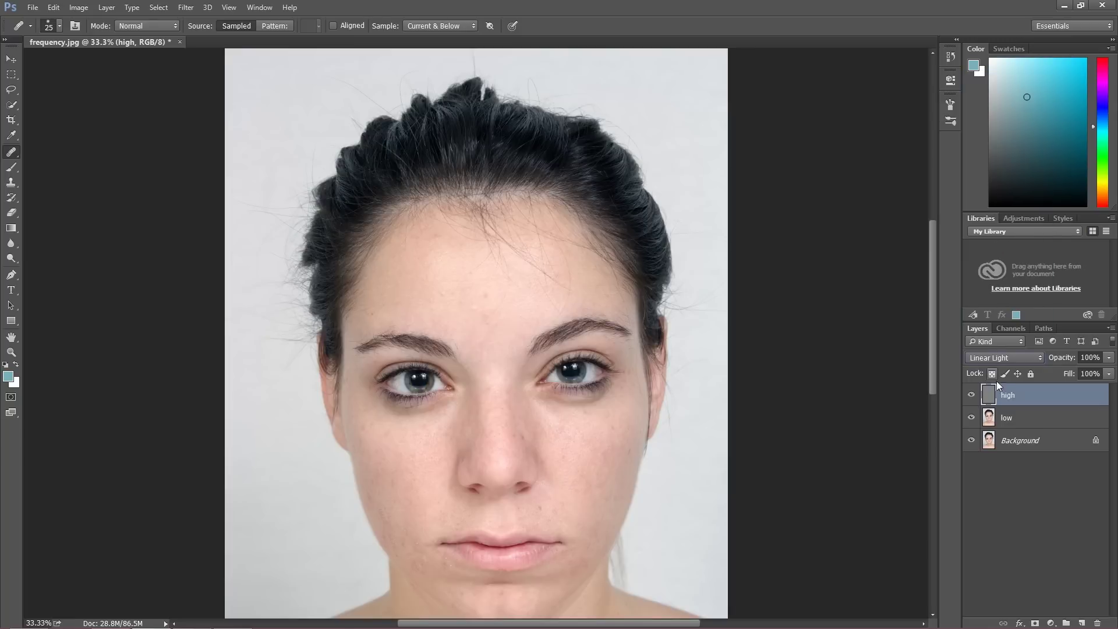
shift+click(1002, 418)
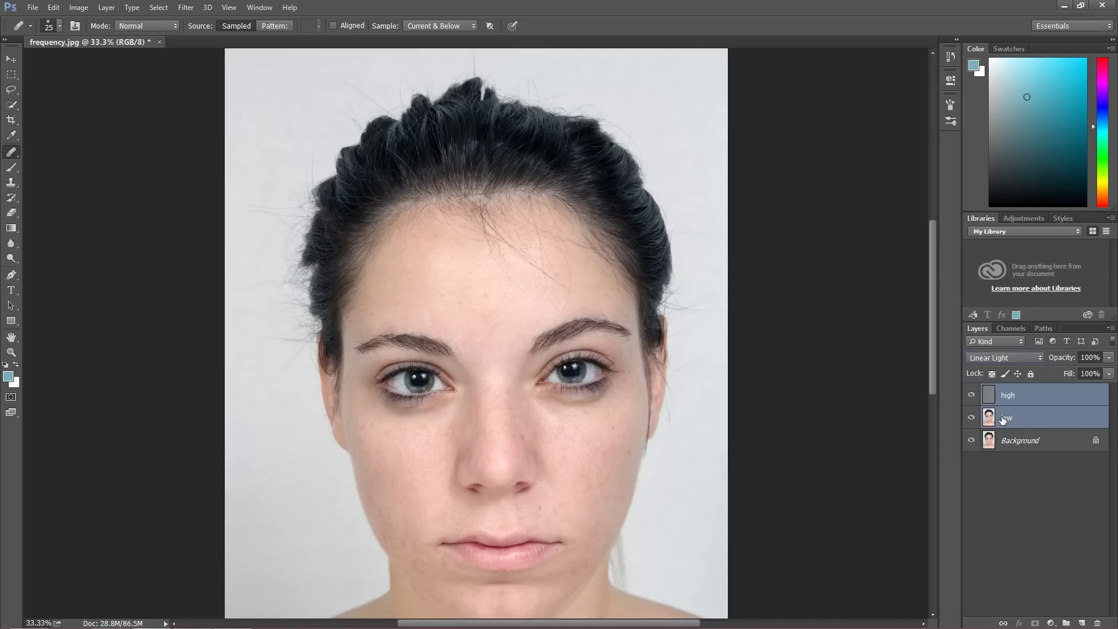
Group the high and low layers and name the group 'fs'.
key(ctrl+g)
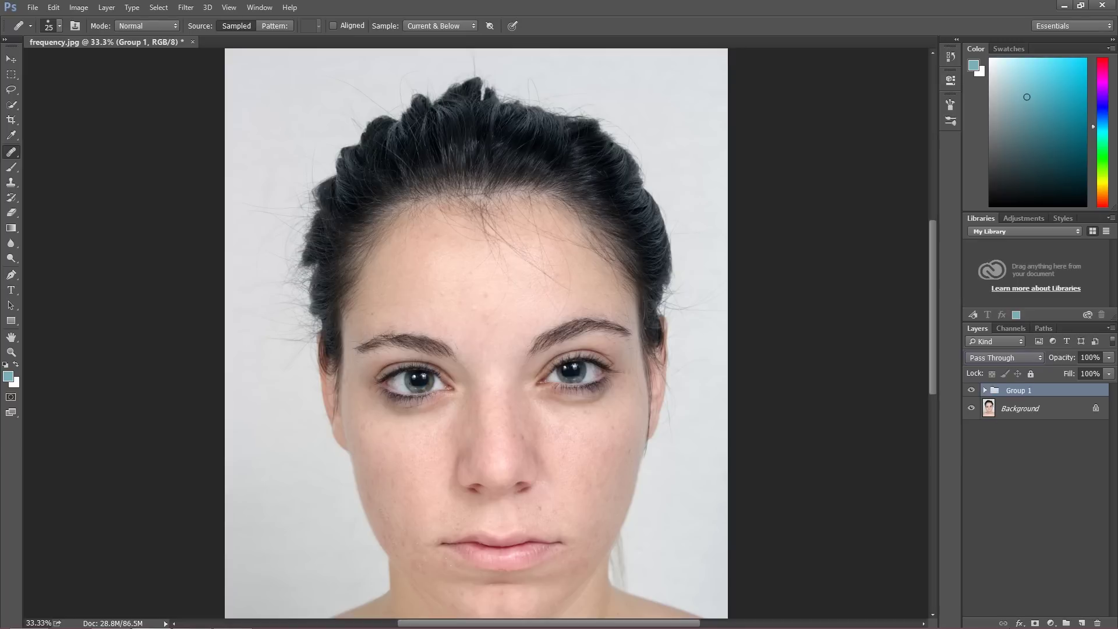
mouse_move(1048, 627)
mouse_move(1116, 627)
double_click(1025, 390)
text(fs)
key(Return)
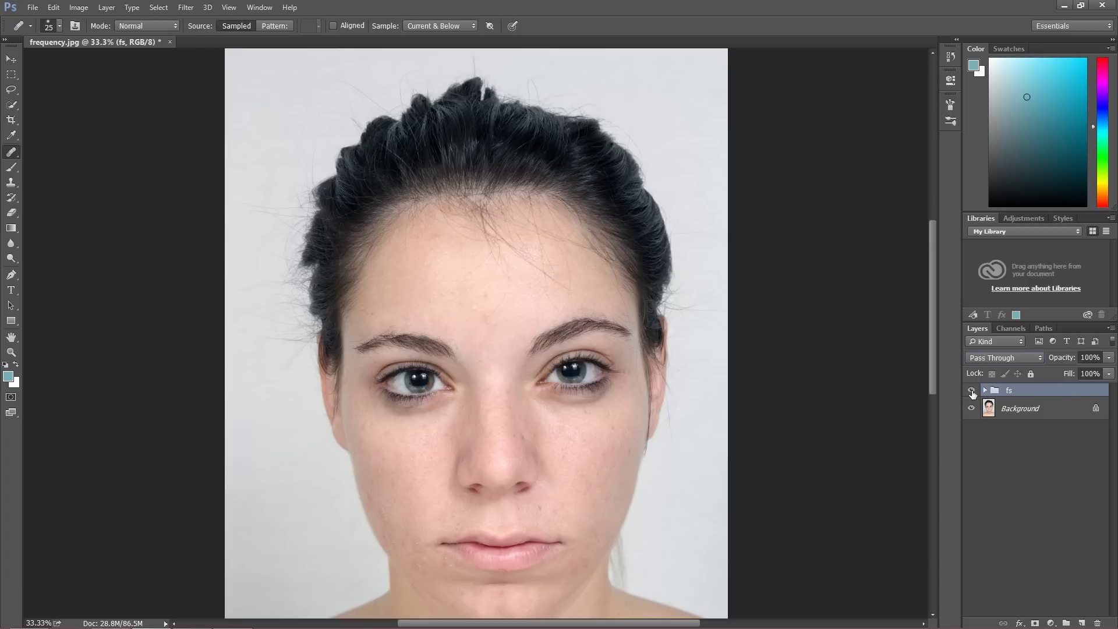
Toggle the fs group's visibility to compare, then expand it and select its layers.
click(971, 391)
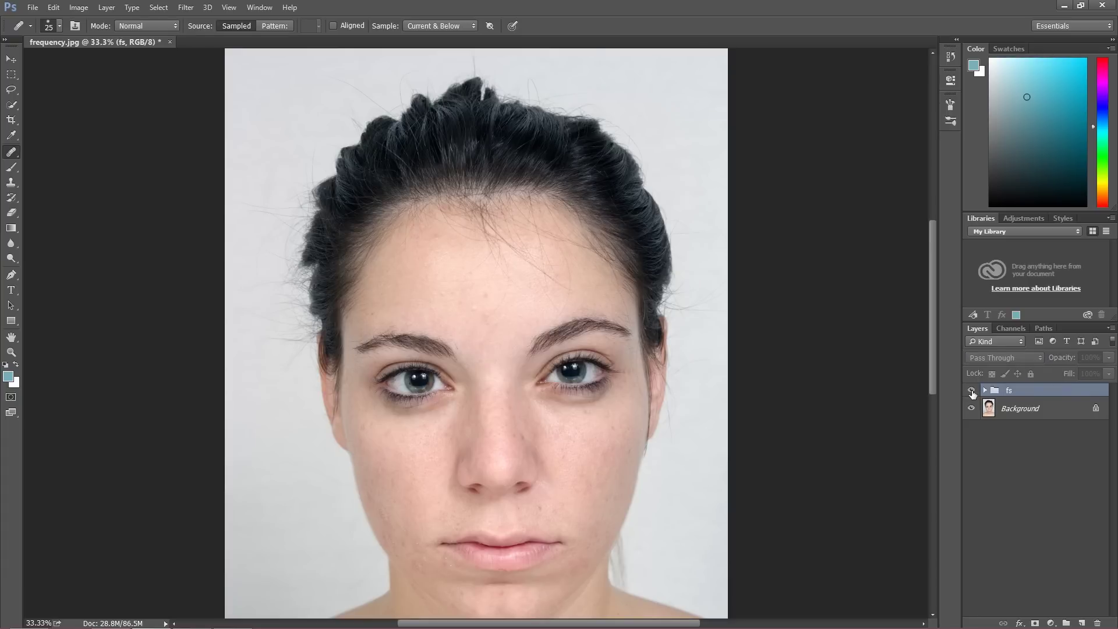
click(972, 392)
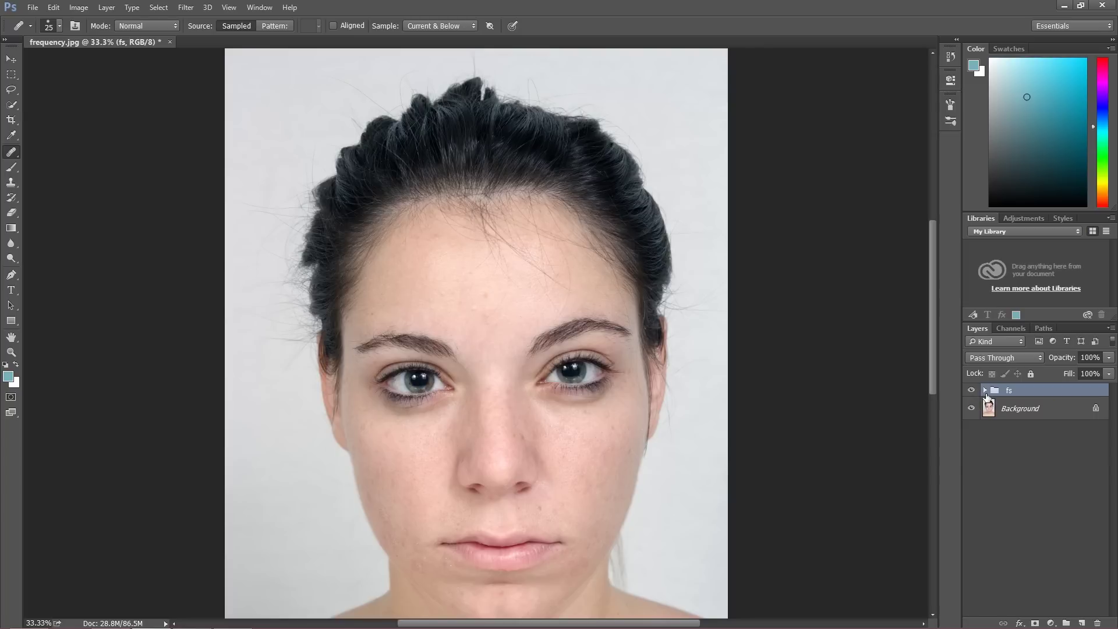
click(985, 391)
click(998, 404)
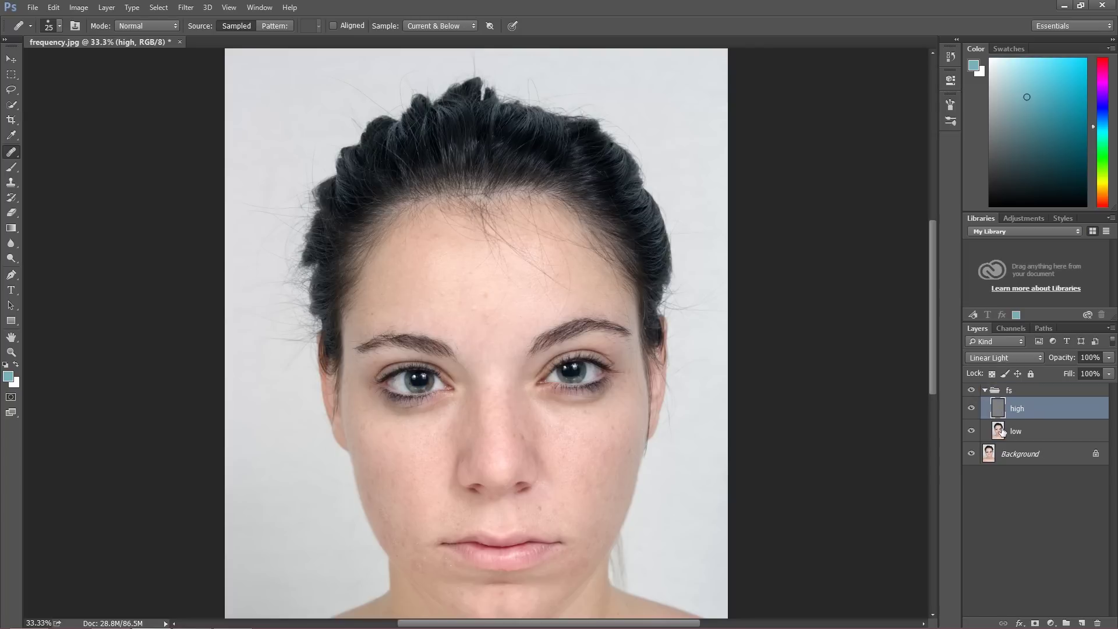
click(1002, 431)
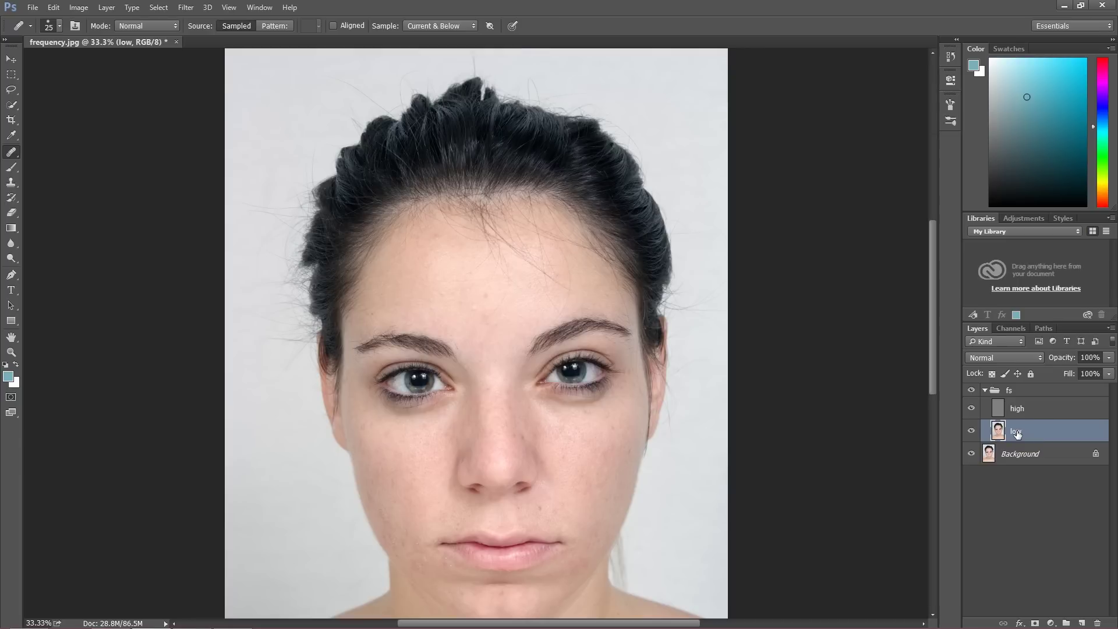
Toggle the fs group off and on for a before/after view, then select the low layer.
click(1018, 410)
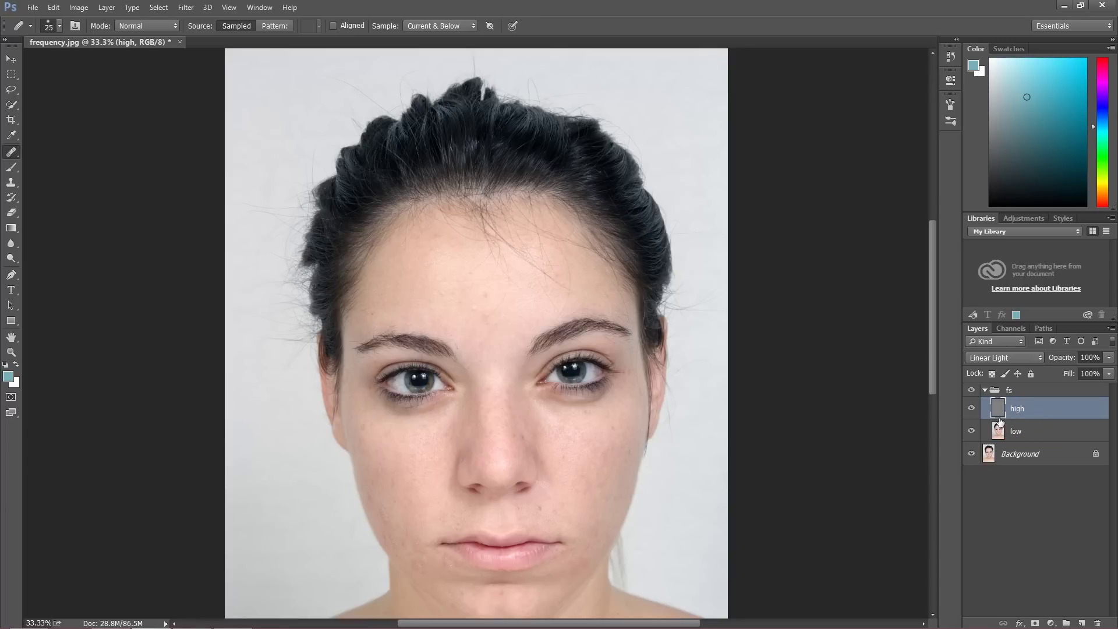
click(971, 390)
click(971, 390)
click(1005, 430)
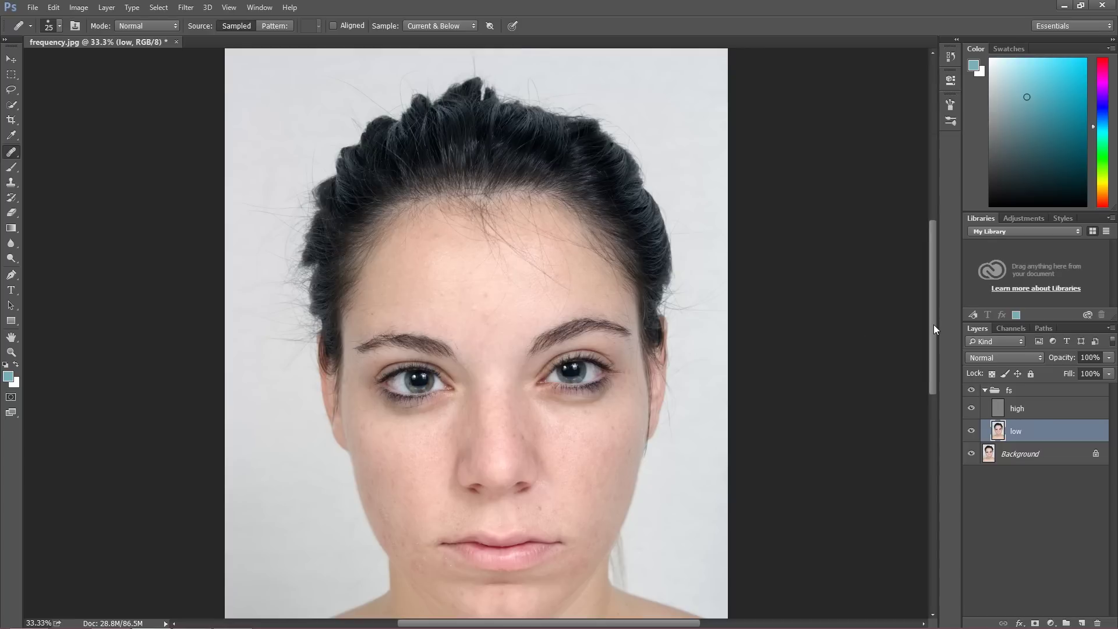
drag(934, 324, 930, 349)
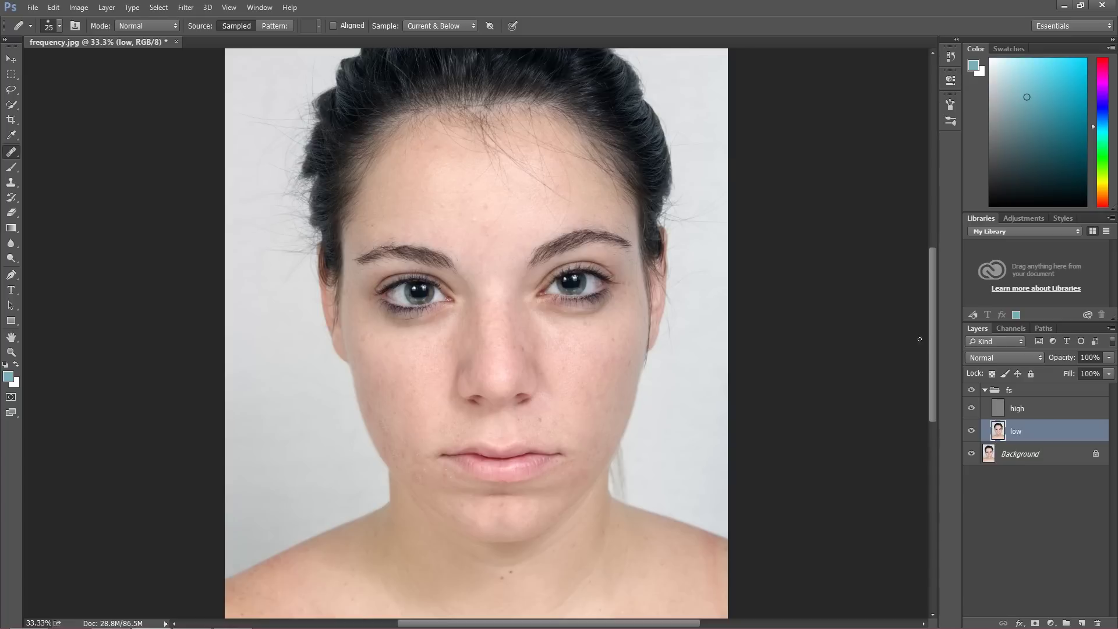
drag(933, 359, 932, 348)
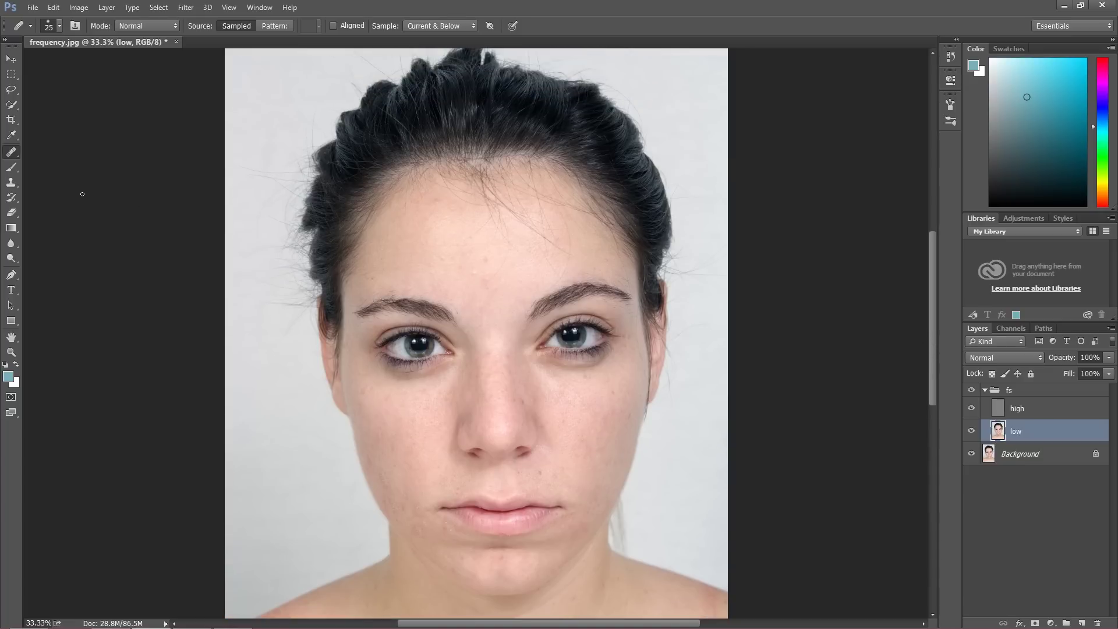
click(11, 89)
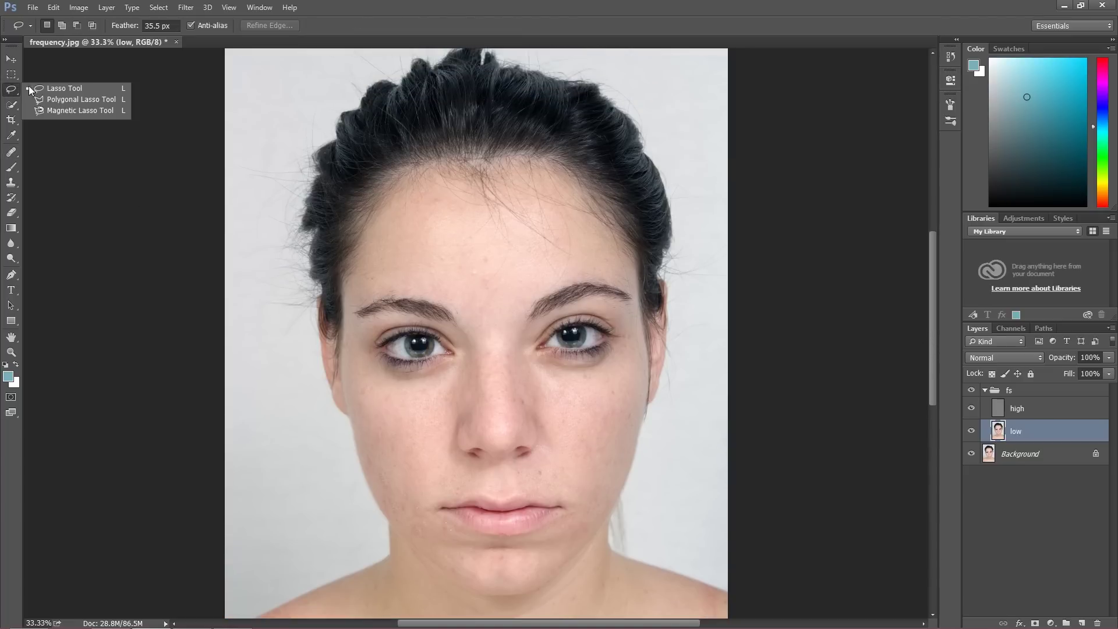
Draw a 35.5 px feathered Lasso selection around the forehead and preview it as a Quick Mask.
click(58, 89)
click(12, 75)
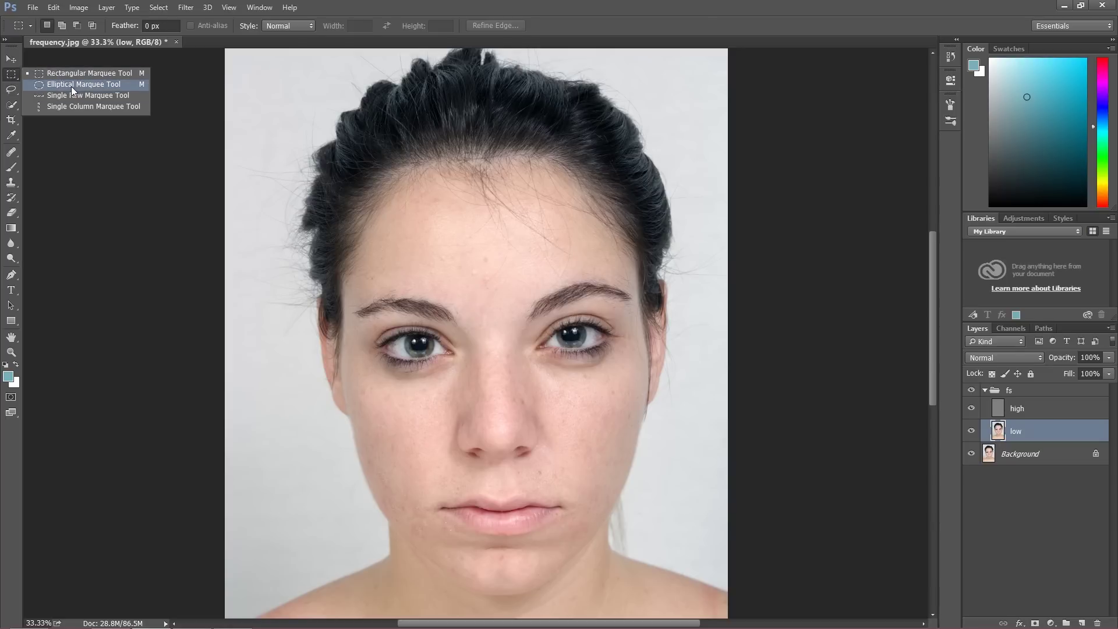
click(19, 91)
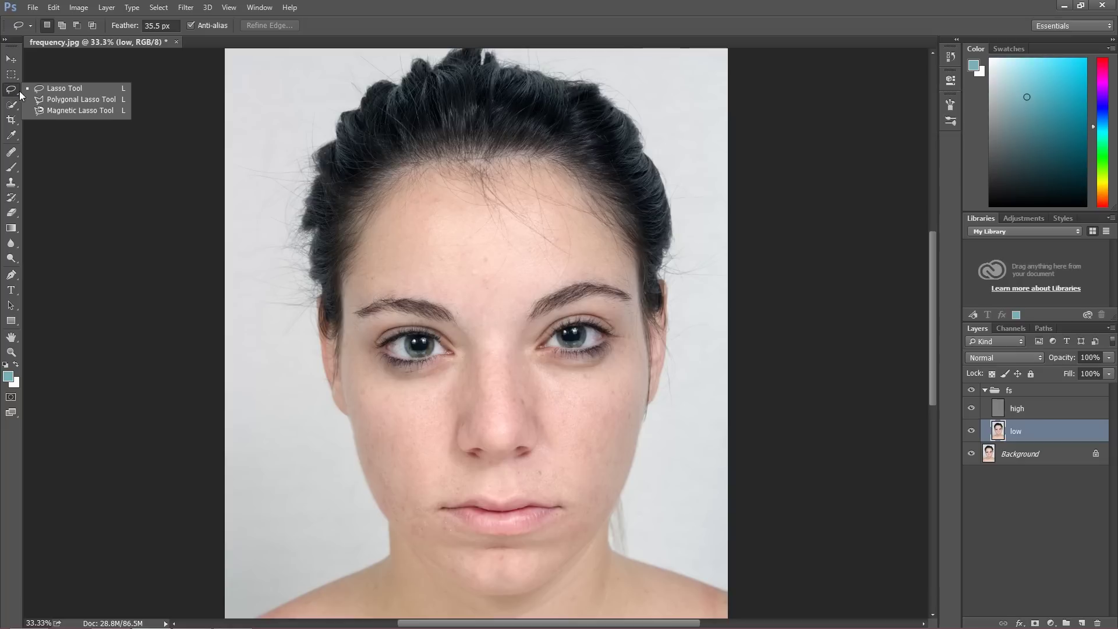
click(54, 89)
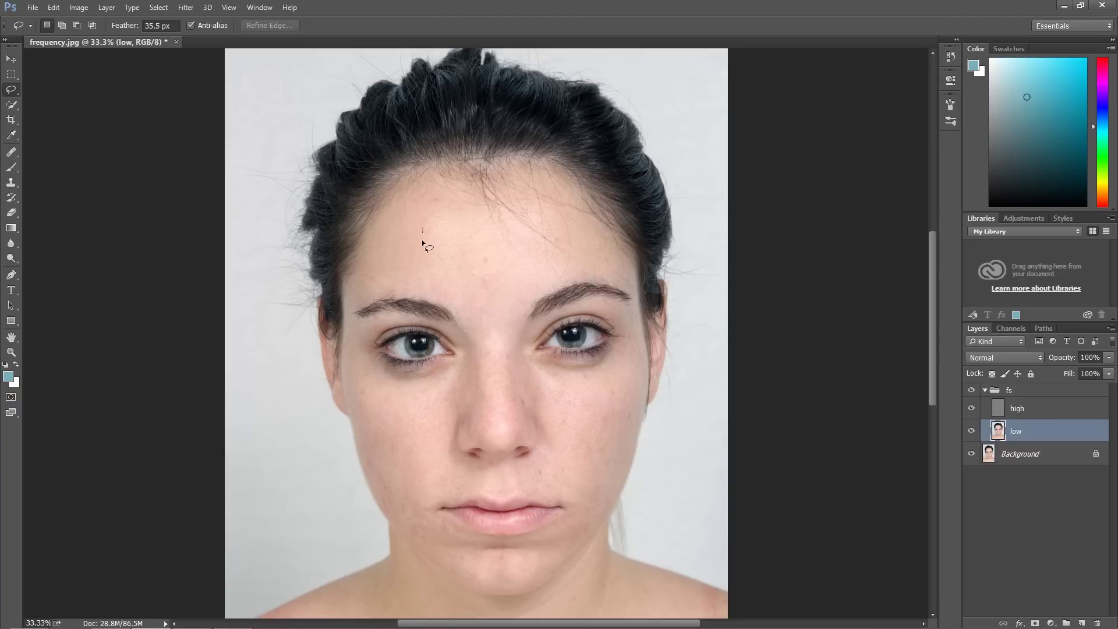
drag(424, 274, 509, 305)
drag(522, 222, 450, 194)
drag(422, 242, 424, 245)
key(q)
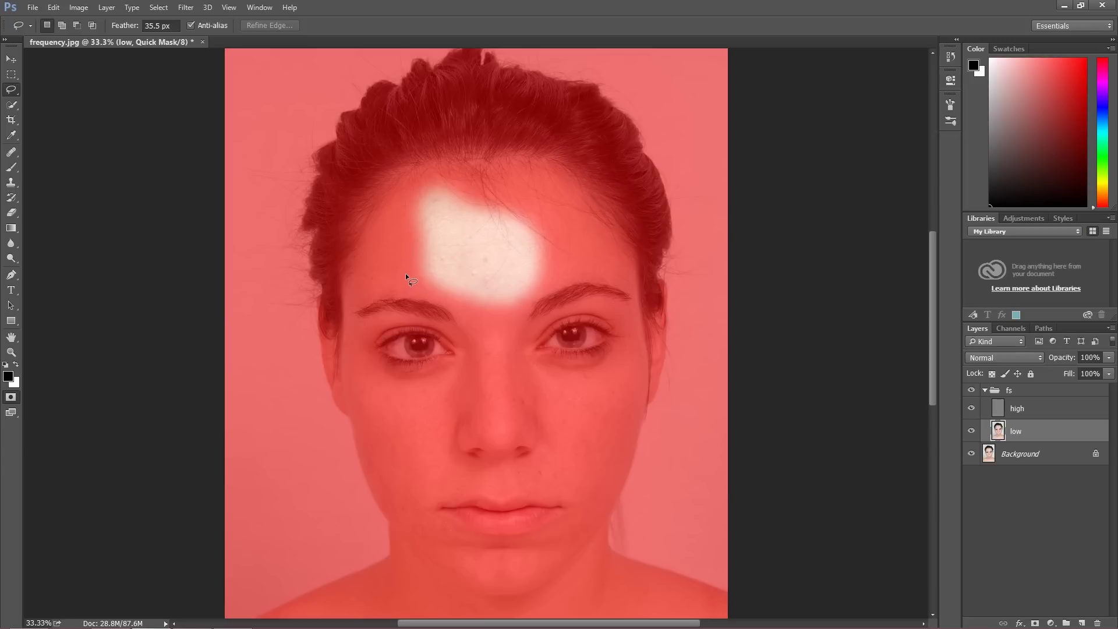
Exit Quick Mask and raise the lasso feather to 36.2 px.
key(q)
drag(128, 30, 133, 31)
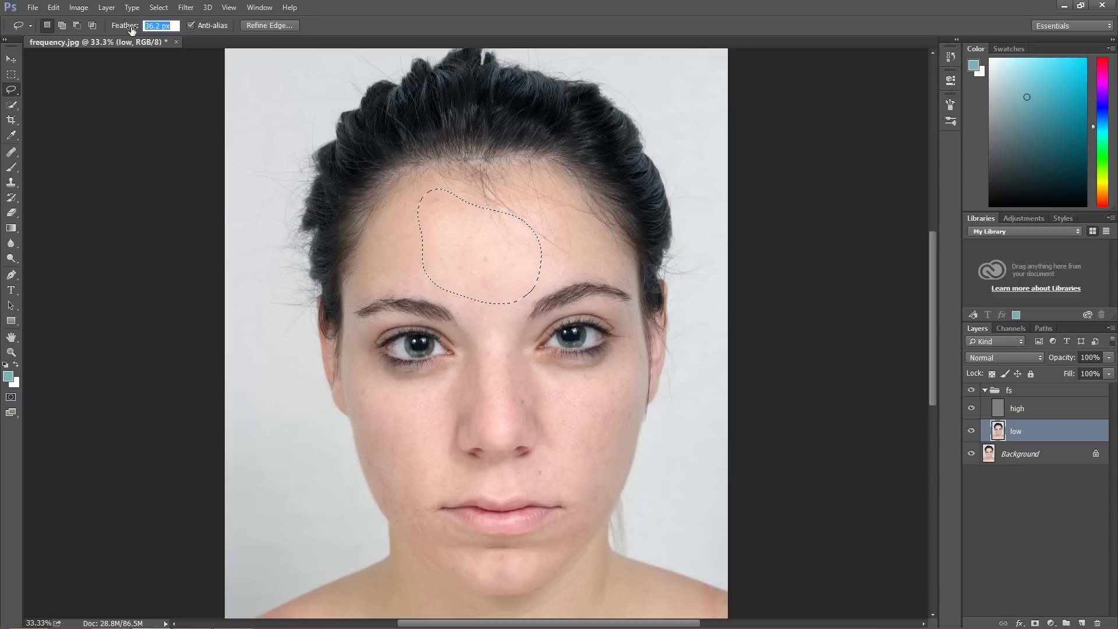
key(Return)
Deselect the forehead selection and zoom in on the portrait.
right_click(409, 230)
click(430, 238)
scroll(505, 315, down, 3)
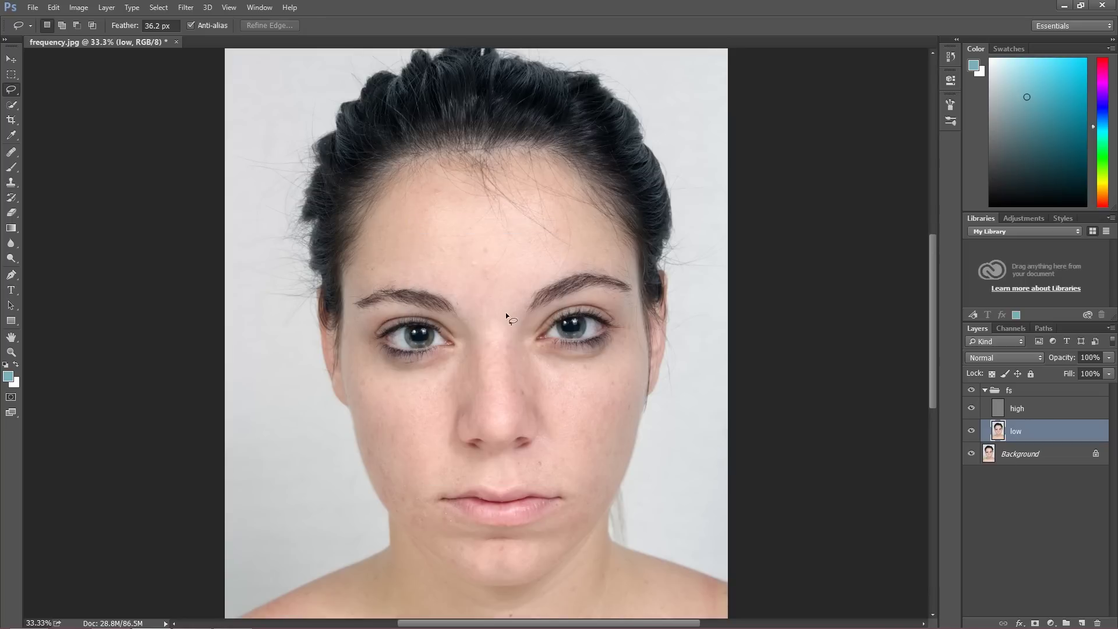
scroll(504, 320, down, 3)
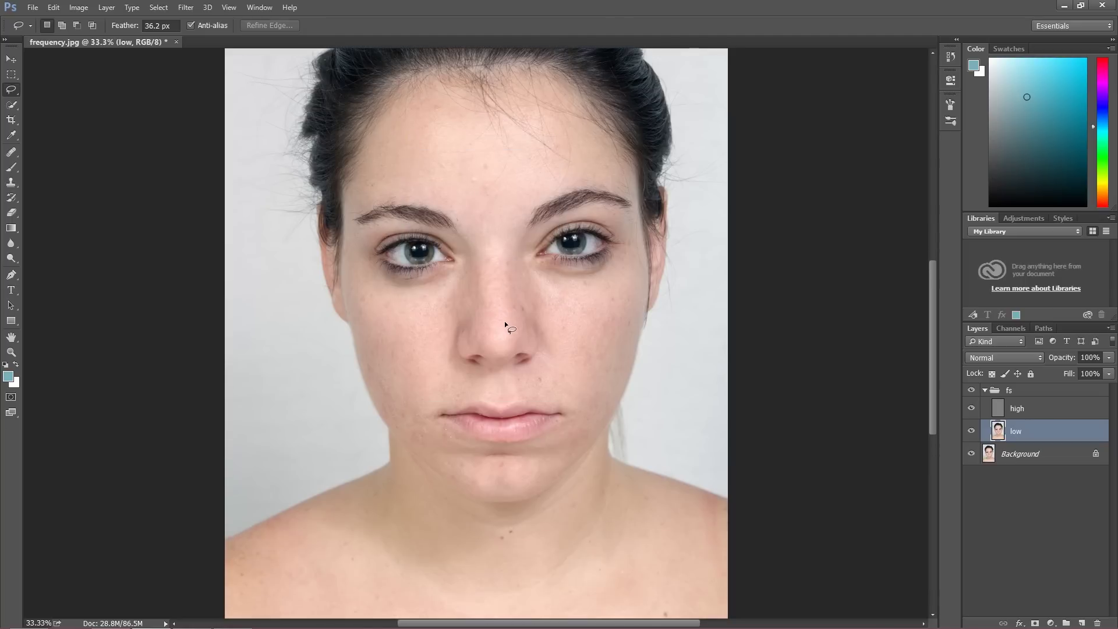
key(ctrl+plus)
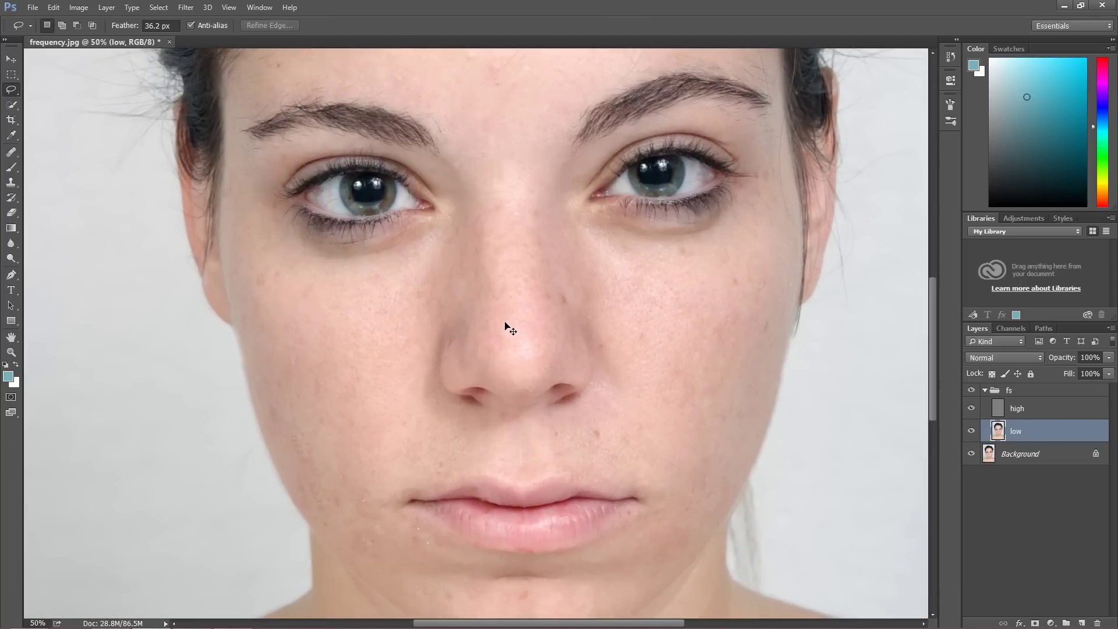
Zoom to 66.7% and lasso a 36.2 px feathered selection around the left cheek.
key(ctrl+plus)
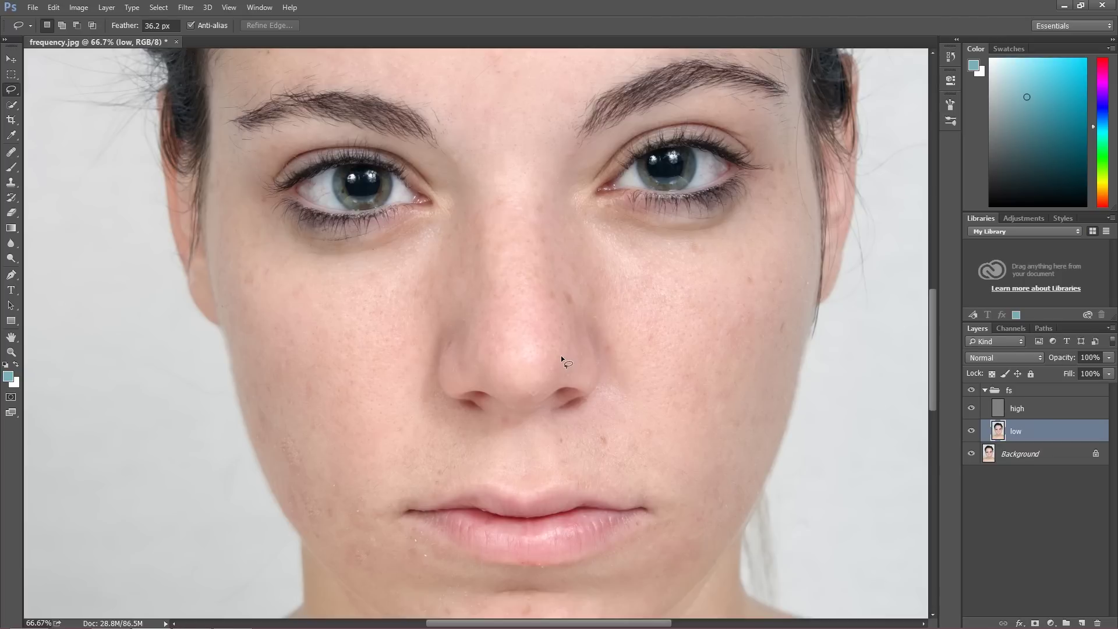
scroll(573, 347, down, 3)
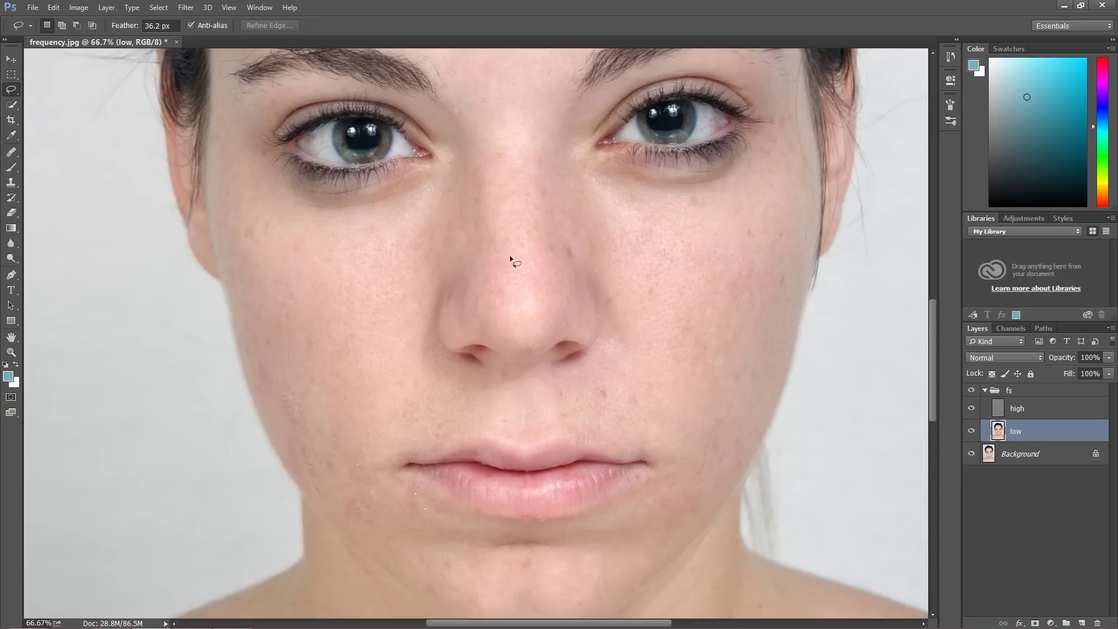
mouse_move(424, 226)
mouse_down()
mouse_move(424, 368)
mouse_move(412, 407)
mouse_move(375, 446)
mouse_up()
mouse_move(235, 231)
mouse_down()
mouse_move(249, 208)
mouse_move(285, 204)
mouse_move(427, 232)
mouse_up()
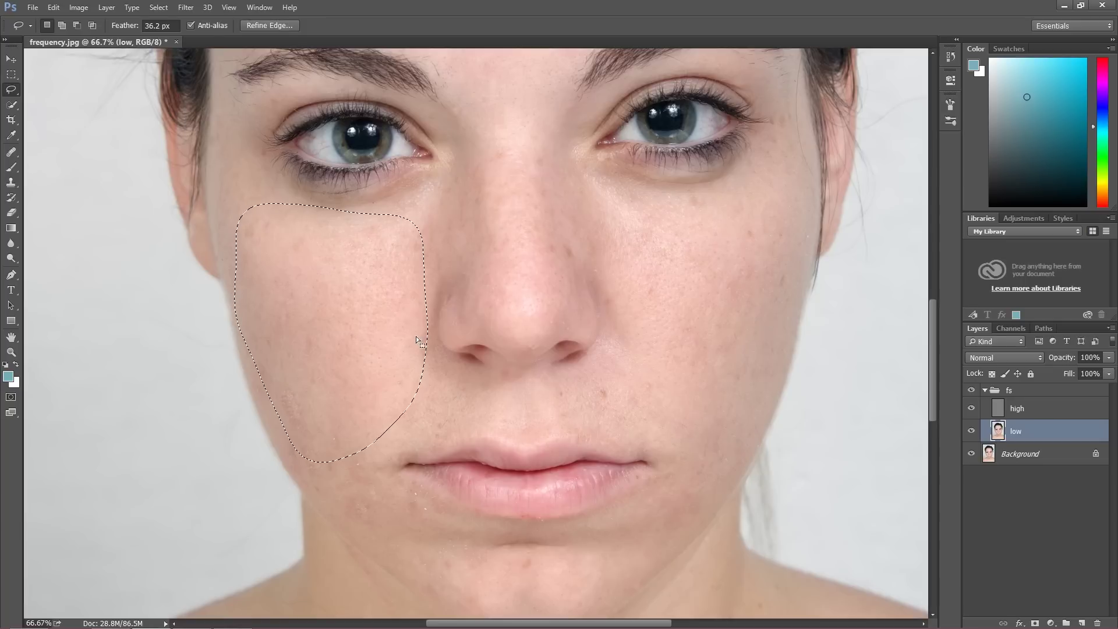
Apply a Gaussian Blur of about 31.9 px radius to the selected left cheek.
click(186, 8)
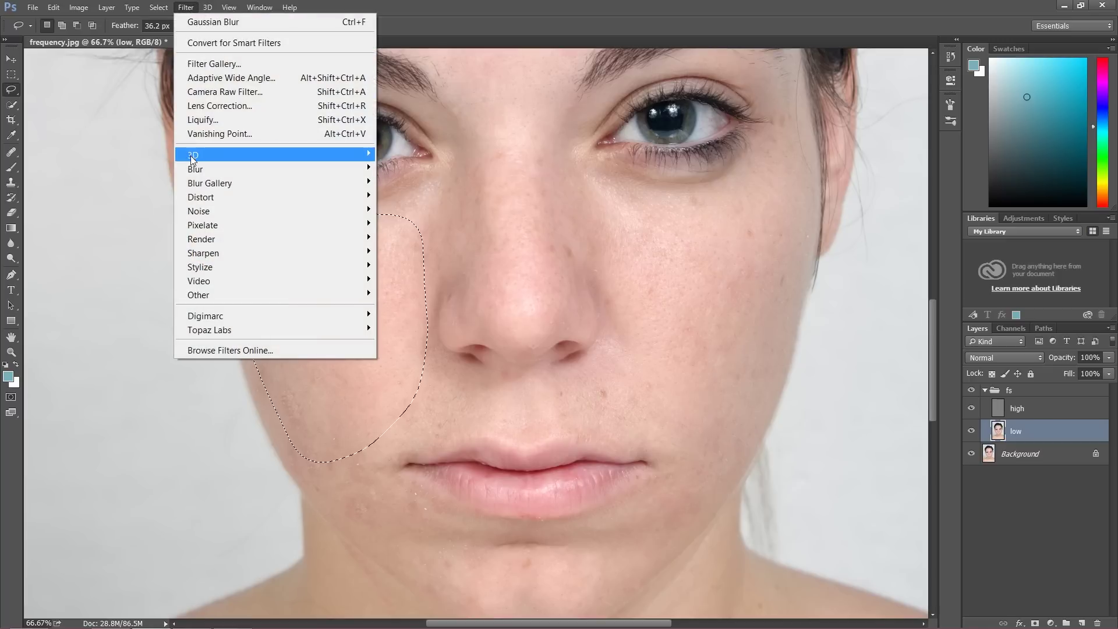
mouse_move(242, 170)
click(413, 225)
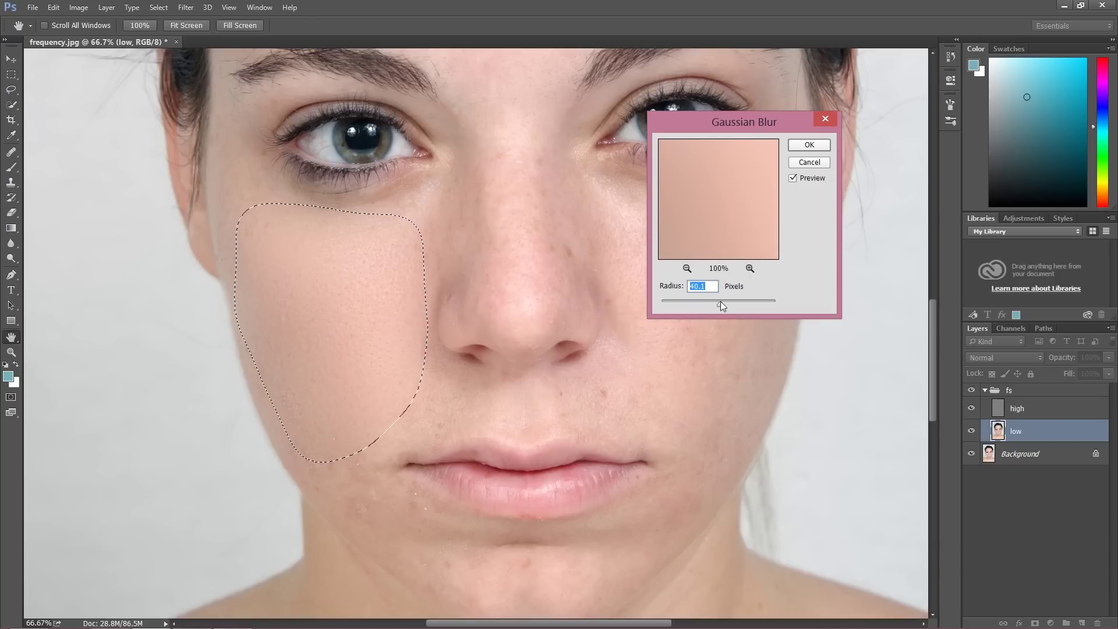
drag(721, 301, 718, 301)
drag(708, 299, 718, 303)
click(1004, 413)
click(815, 146)
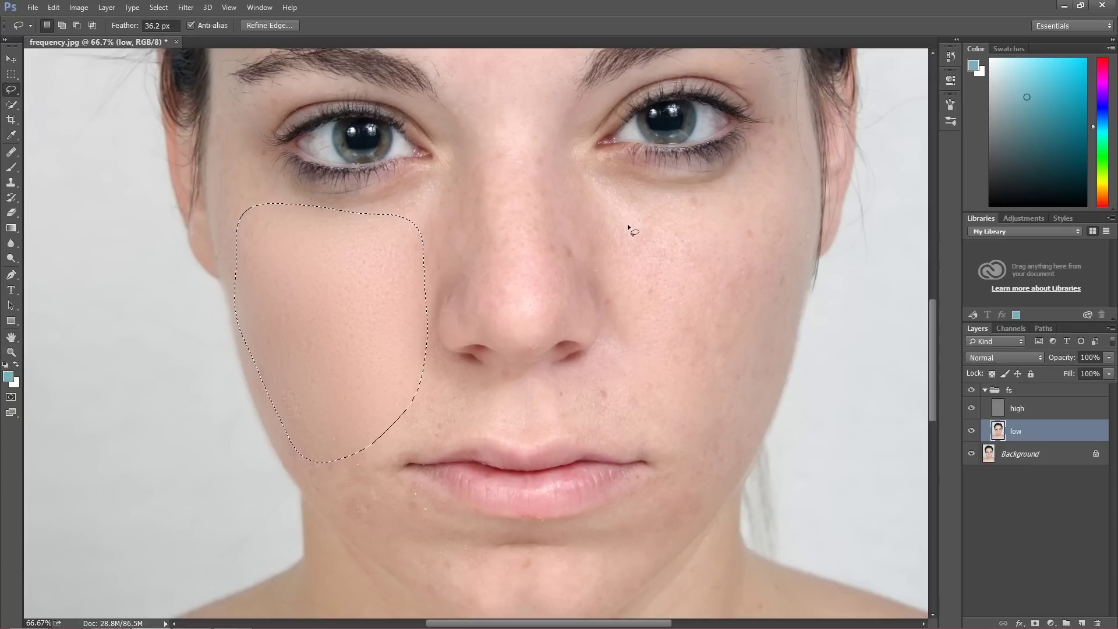
Select the side of the nose and apply the Gaussian Blur there.
mouse_move(458, 164)
mouse_down()
mouse_move(409, 232)
mouse_move(424, 323)
mouse_move(467, 322)
mouse_move(499, 299)
mouse_move(513, 239)
mouse_move(517, 250)
mouse_move(513, 188)
mouse_move(453, 164)
mouse_up()
click(185, 7)
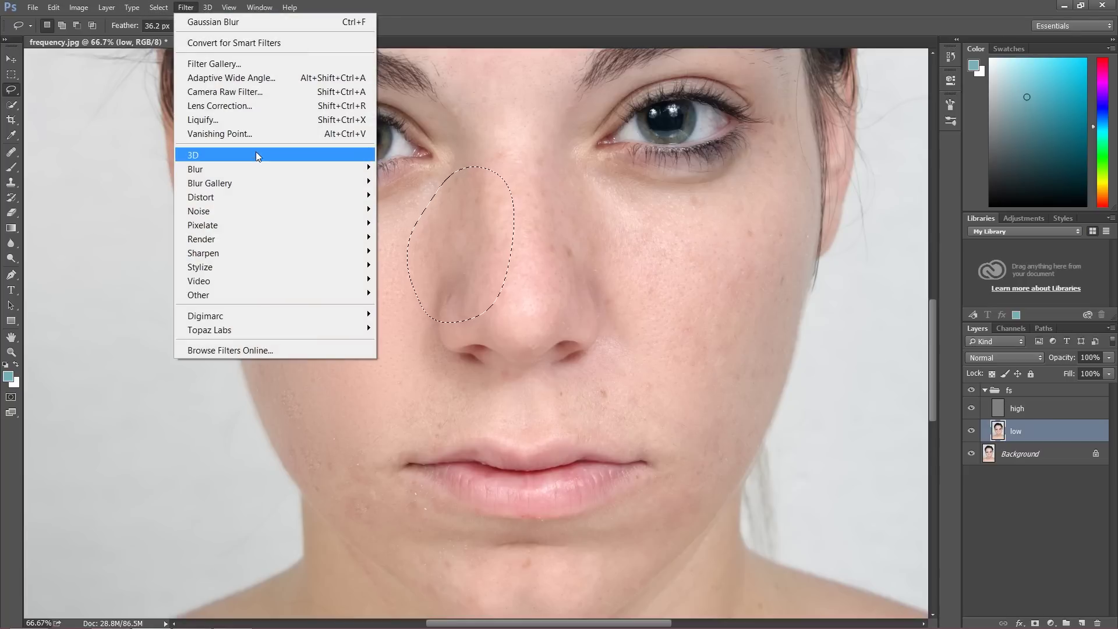
mouse_move(258, 169)
click(410, 225)
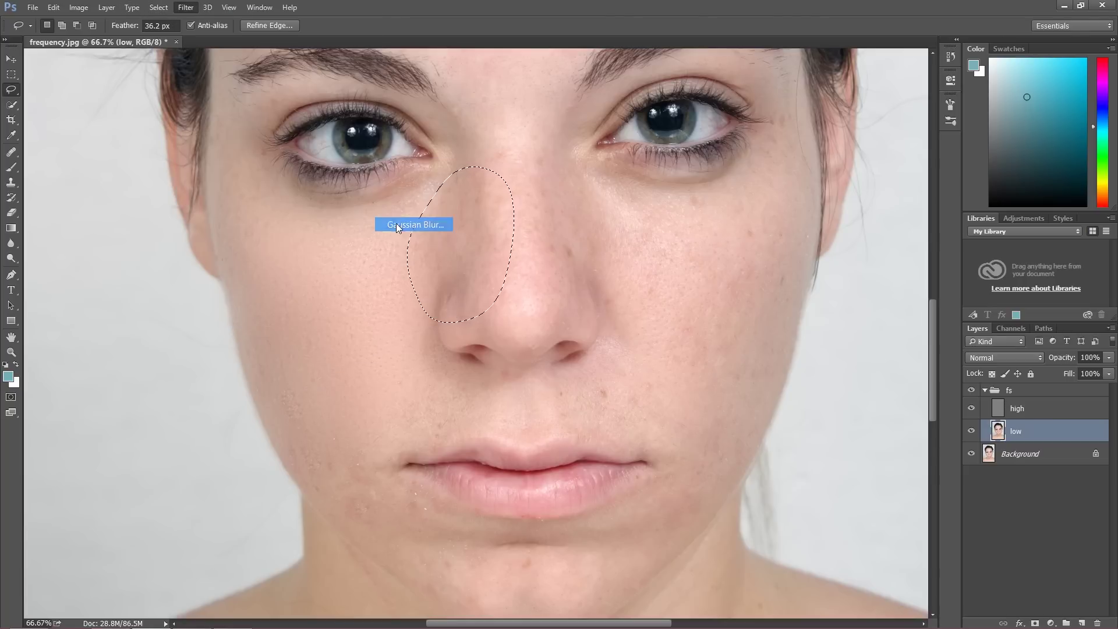
click(810, 144)
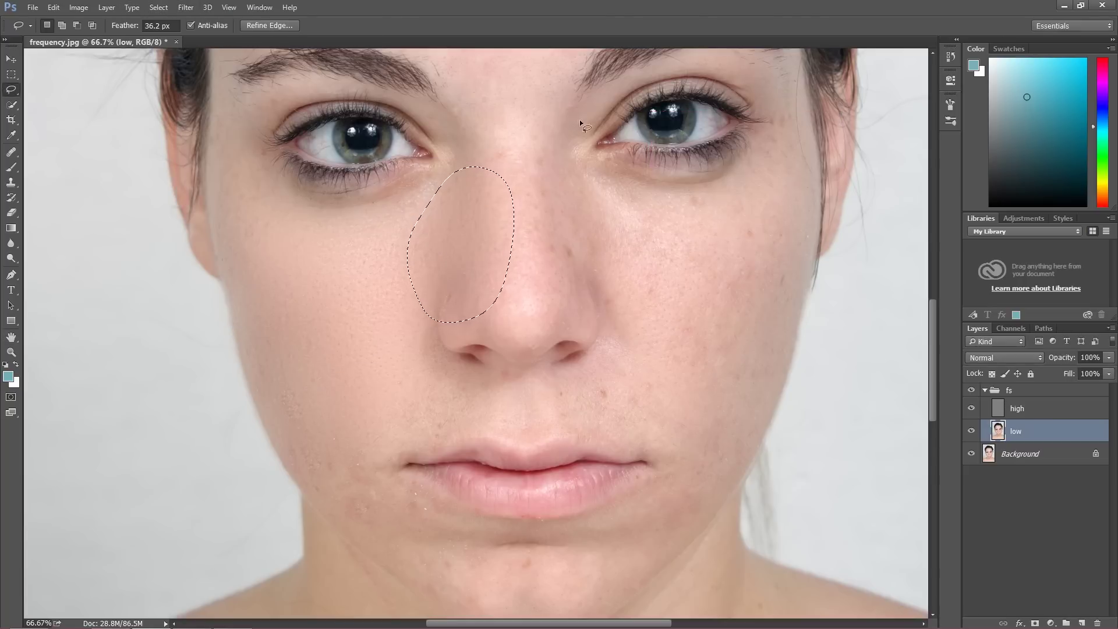
Lasso the nose ridge, blur it with the same settings, then deselect.
mouse_move(500, 128)
mouse_down()
mouse_move(489, 211)
mouse_move(498, 275)
mouse_move(526, 306)
mouse_up()
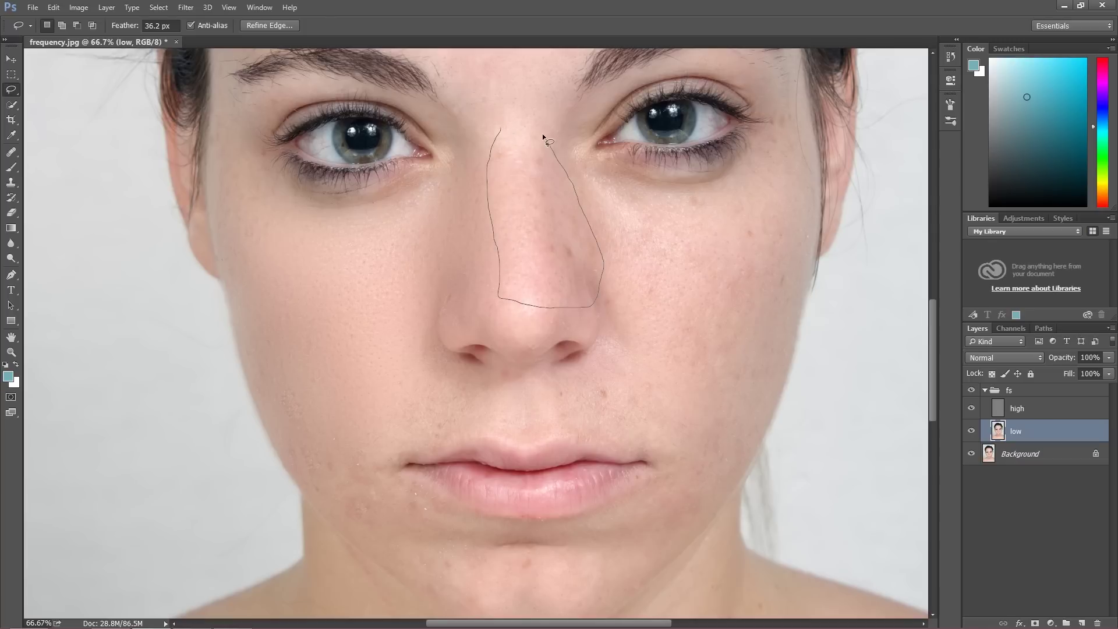
drag(505, 132, 502, 125)
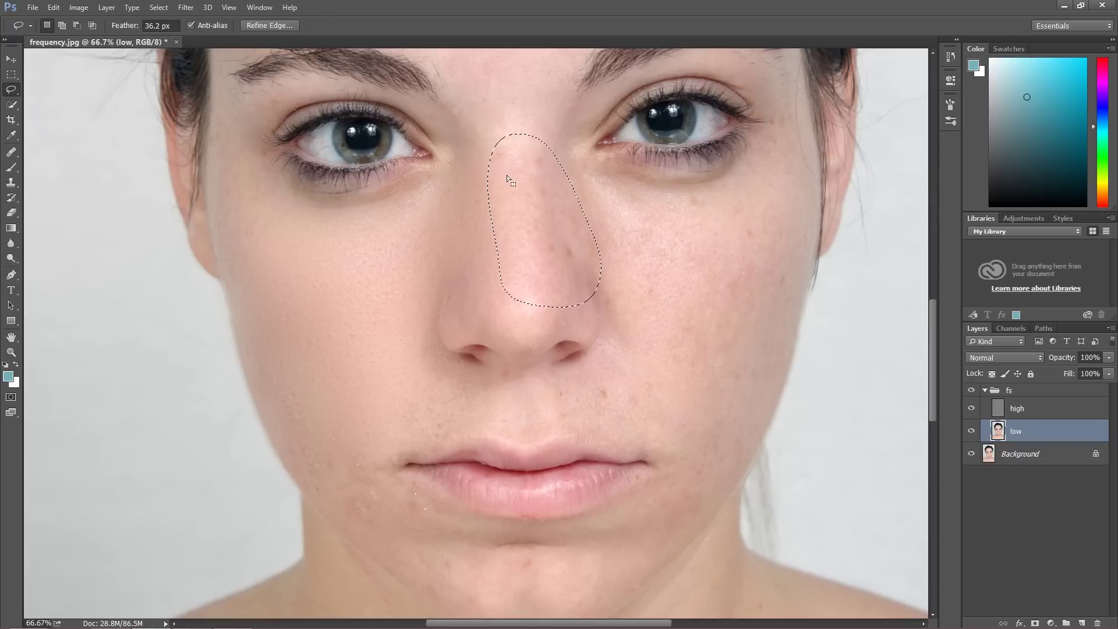
click(186, 7)
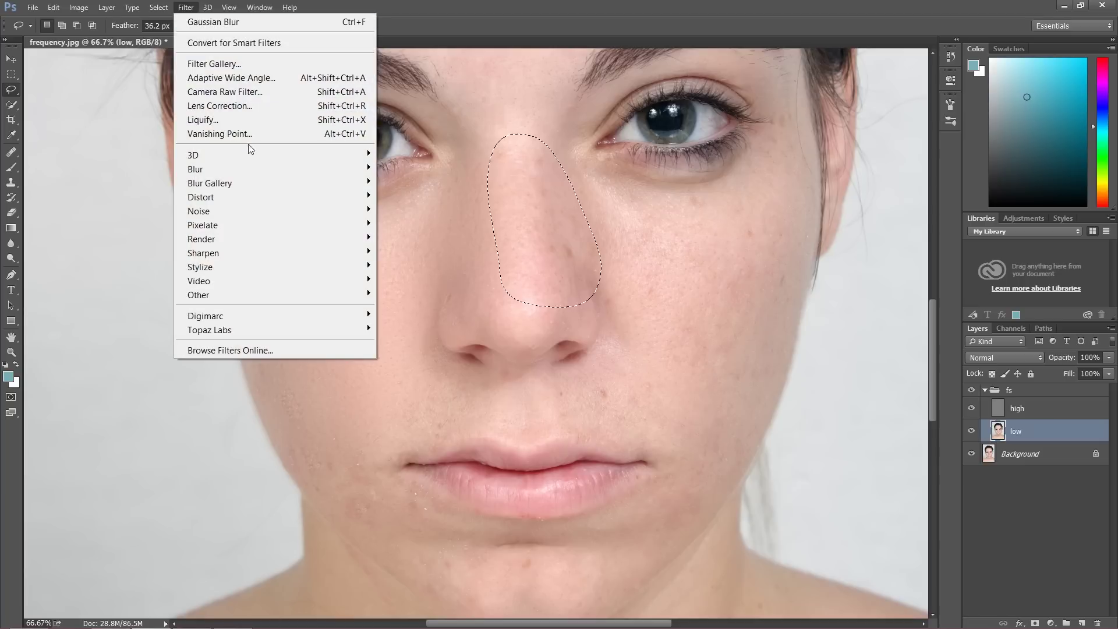
mouse_move(248, 154)
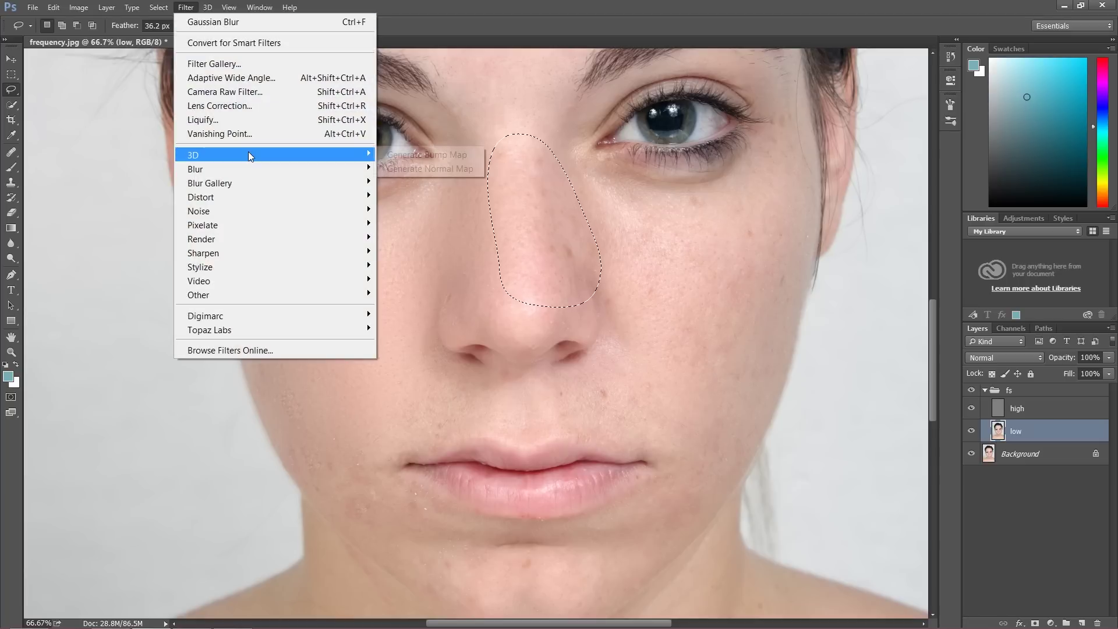
click(272, 22)
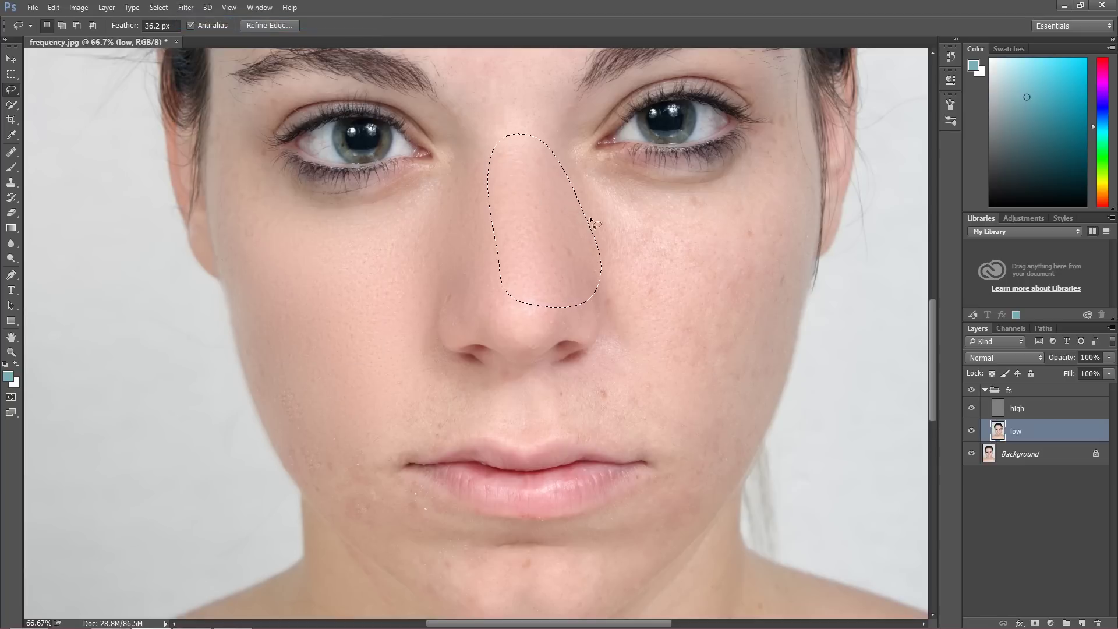
key(ctrl+d)
Reapply the blur to the cheek right of the nose and the outer right cheek.
mouse_move(595, 198)
mouse_down()
mouse_move(598, 298)
mouse_move(631, 361)
mouse_move(674, 370)
mouse_move(710, 332)
mouse_move(725, 212)
mouse_move(716, 194)
mouse_move(595, 196)
mouse_up()
click(196, 11)
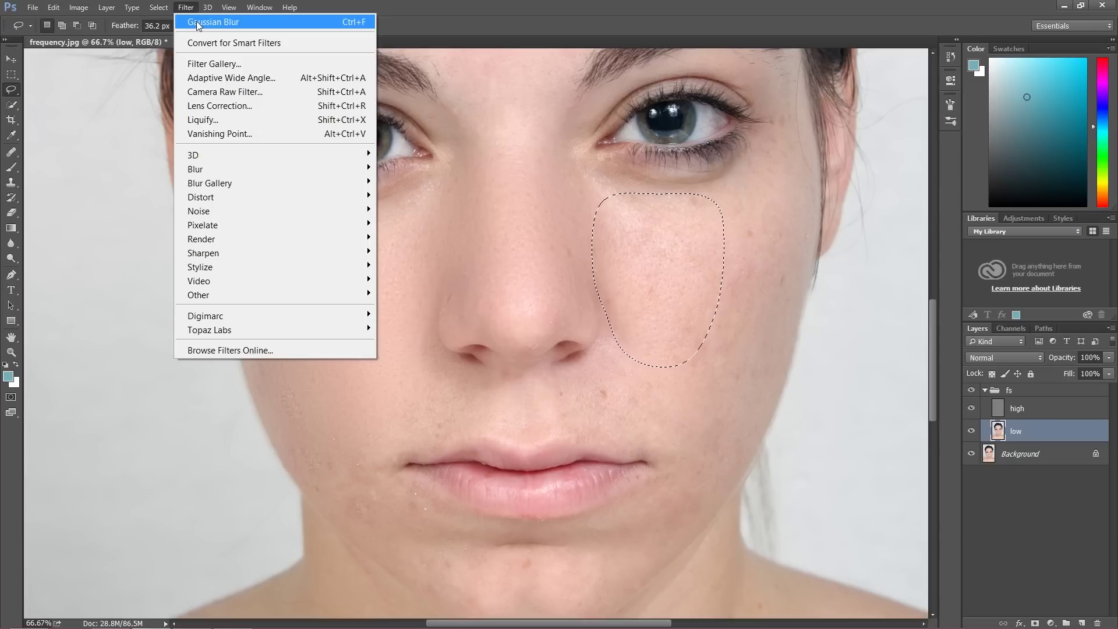
click(197, 21)
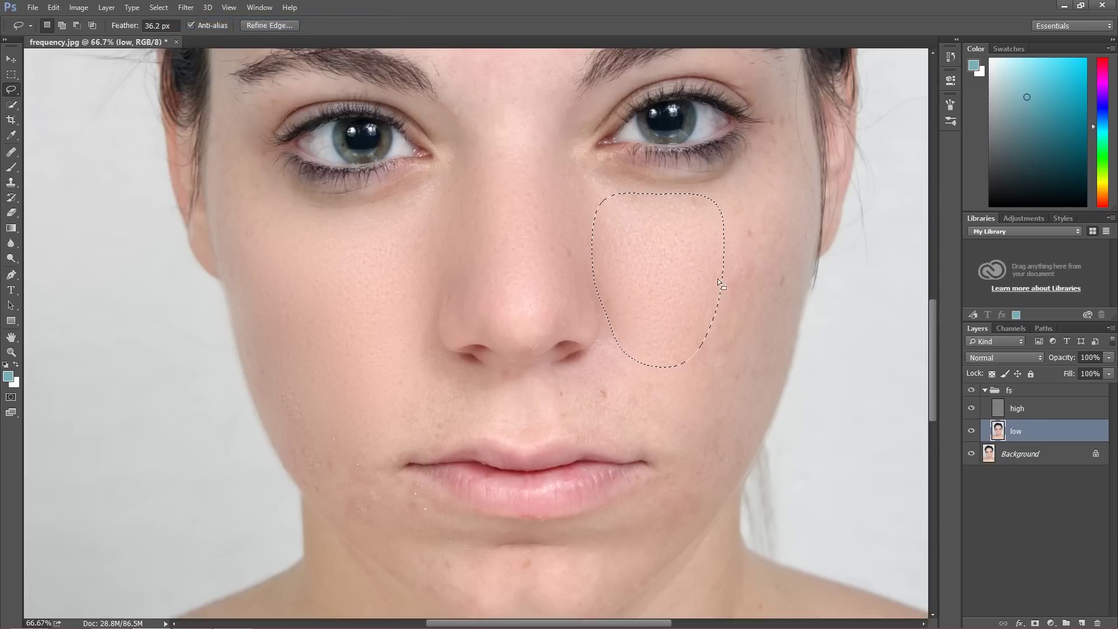
mouse_move(726, 208)
mouse_down()
mouse_move(680, 369)
mouse_move(689, 445)
mouse_move(733, 462)
mouse_up()
drag(731, 202, 724, 205)
key(ctrl+f)
scroll(784, 217, up, 5)
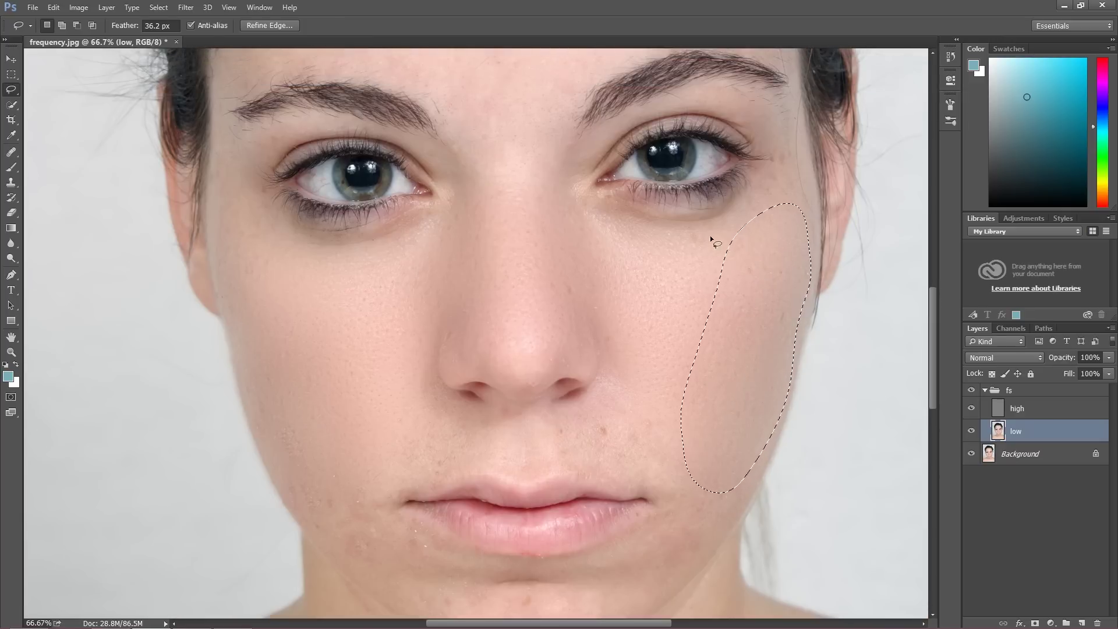
scroll(513, 247, down, 4)
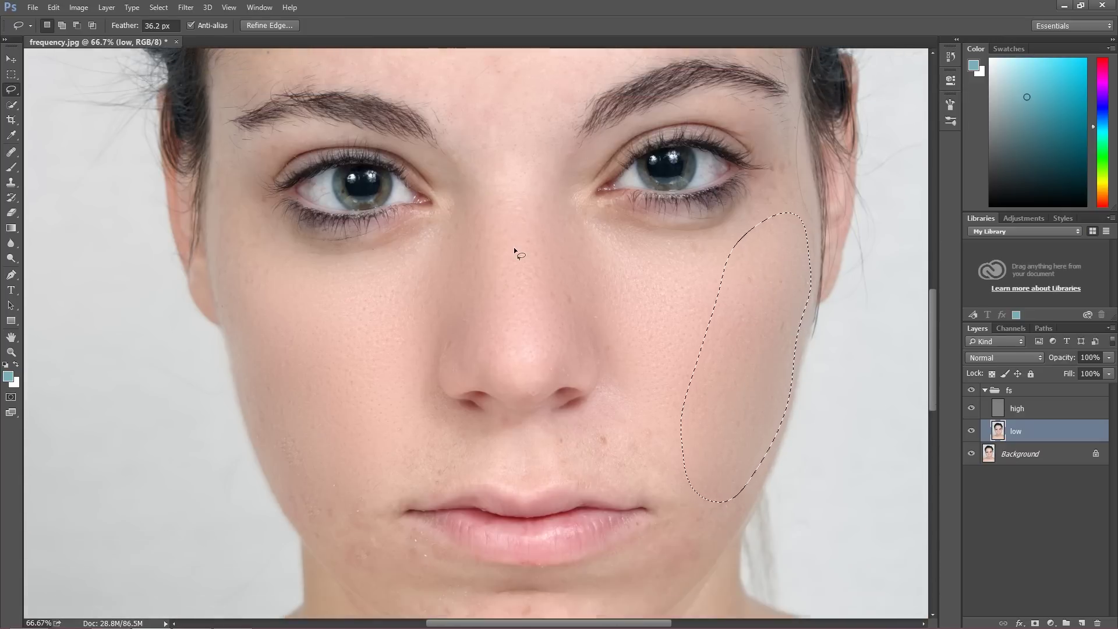
key(ctrl+d)
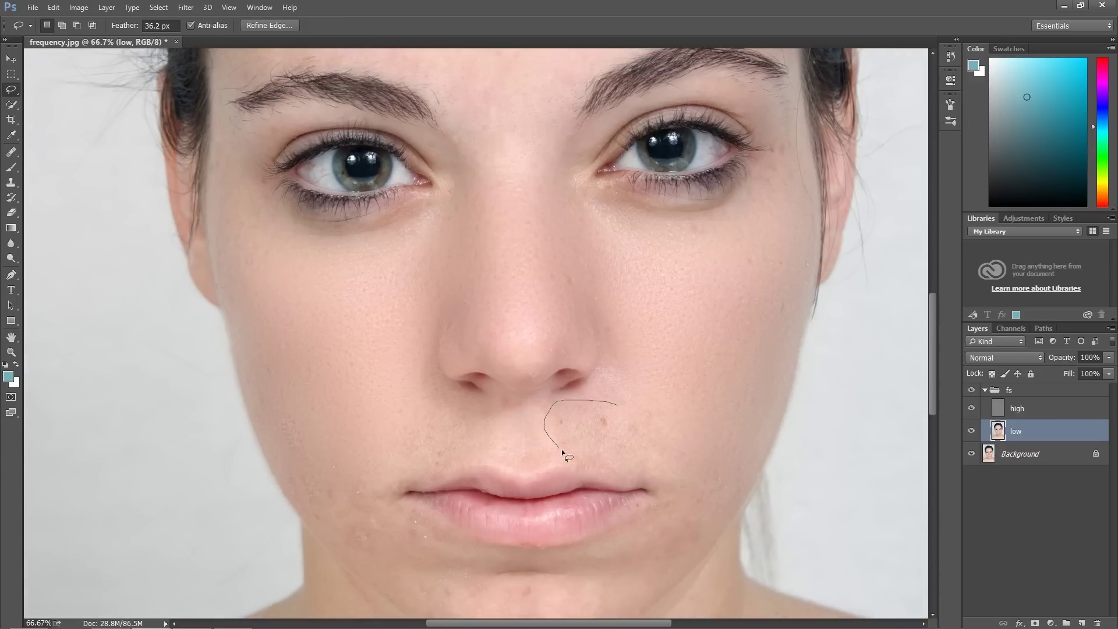
Lasso the areas above the lip, beside the nostril and left of the mouth.
drag(561, 450, 653, 482)
drag(679, 437, 611, 400)
mouse_move(618, 375)
mouse_down()
mouse_move(637, 426)
mouse_move(657, 423)
mouse_move(680, 313)
mouse_move(648, 273)
mouse_move(607, 333)
mouse_move(619, 379)
mouse_up()
scroll(524, 406, down, 1)
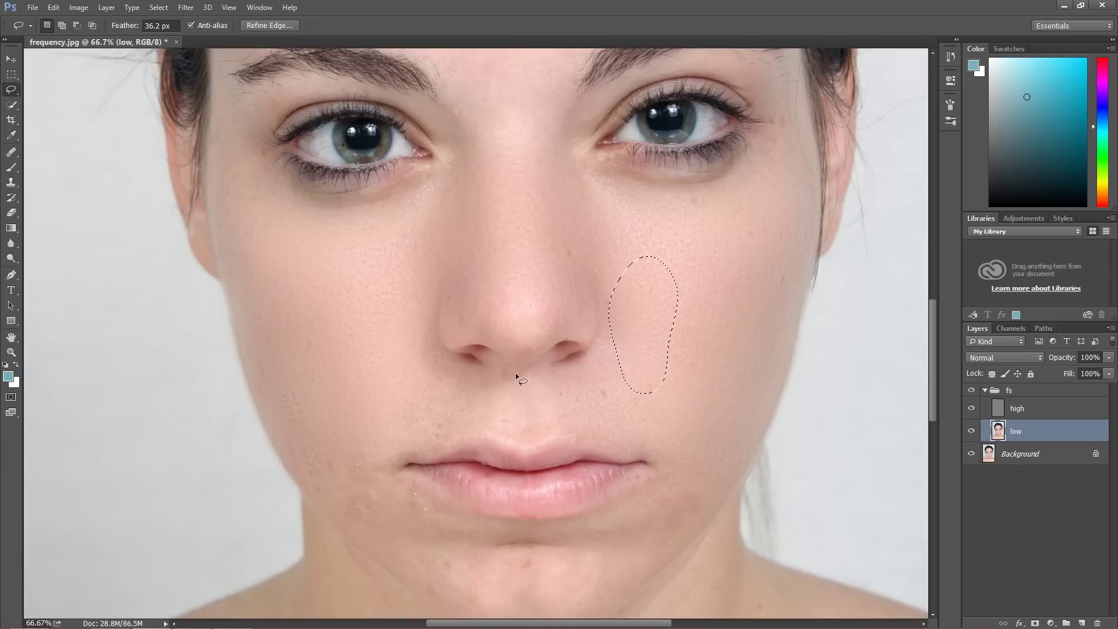
mouse_move(514, 373)
mouse_down()
mouse_move(369, 404)
mouse_move(342, 427)
mouse_move(330, 464)
mouse_move(346, 484)
mouse_move(400, 445)
mouse_move(466, 431)
mouse_up()
drag(521, 385, 517, 372)
scroll(477, 357, down, 5)
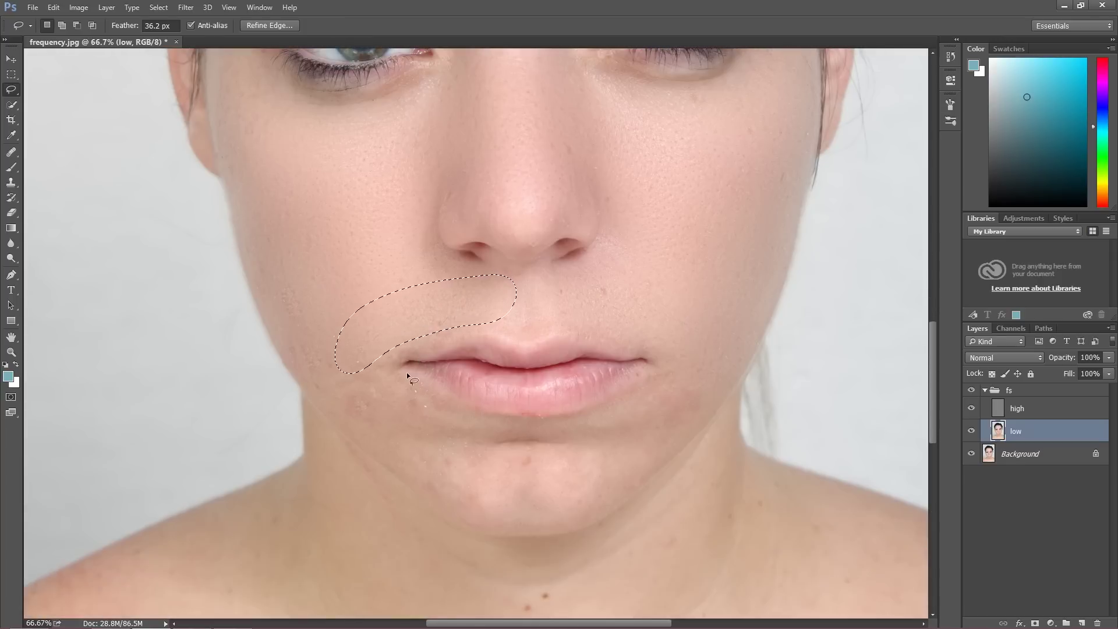
mouse_move(424, 382)
mouse_down()
mouse_move(304, 341)
mouse_move(311, 390)
mouse_up()
drag(420, 382, 424, 382)
key(ctrl+d)
Outline the chin and jaw from the mouth corner for smoothing.
mouse_move(565, 430)
mouse_down()
mouse_move(537, 438)
mouse_move(510, 475)
mouse_move(517, 517)
mouse_move(551, 525)
mouse_up()
drag(693, 350, 670, 353)
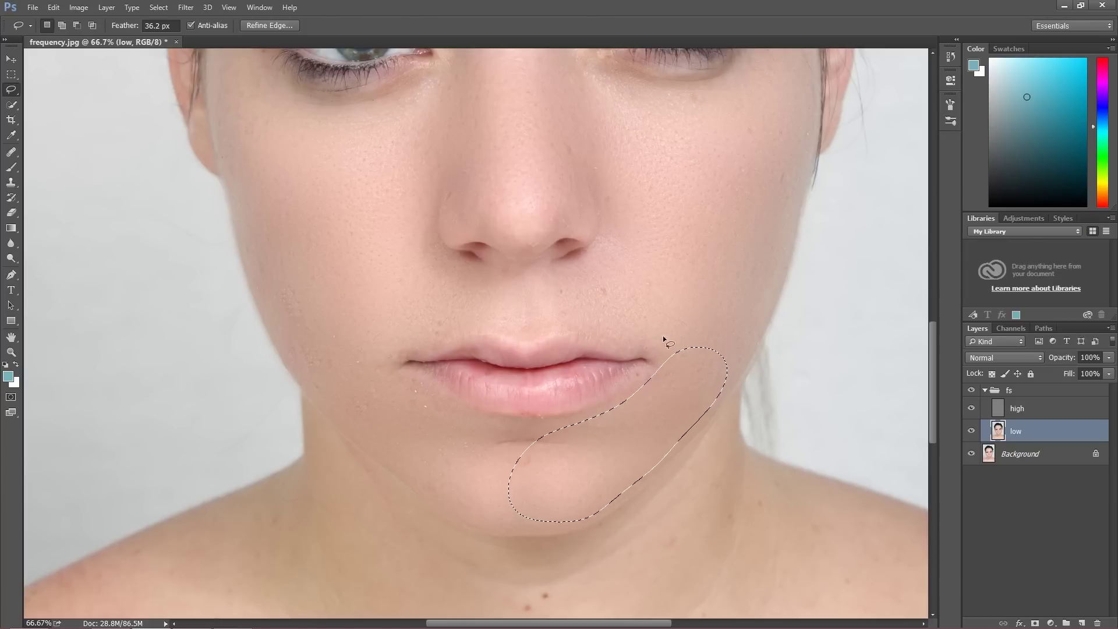
scroll(631, 303, up, 5)
Lasso feathered patches over the centre and upper-left forehead.
scroll(544, 265, up, 4)
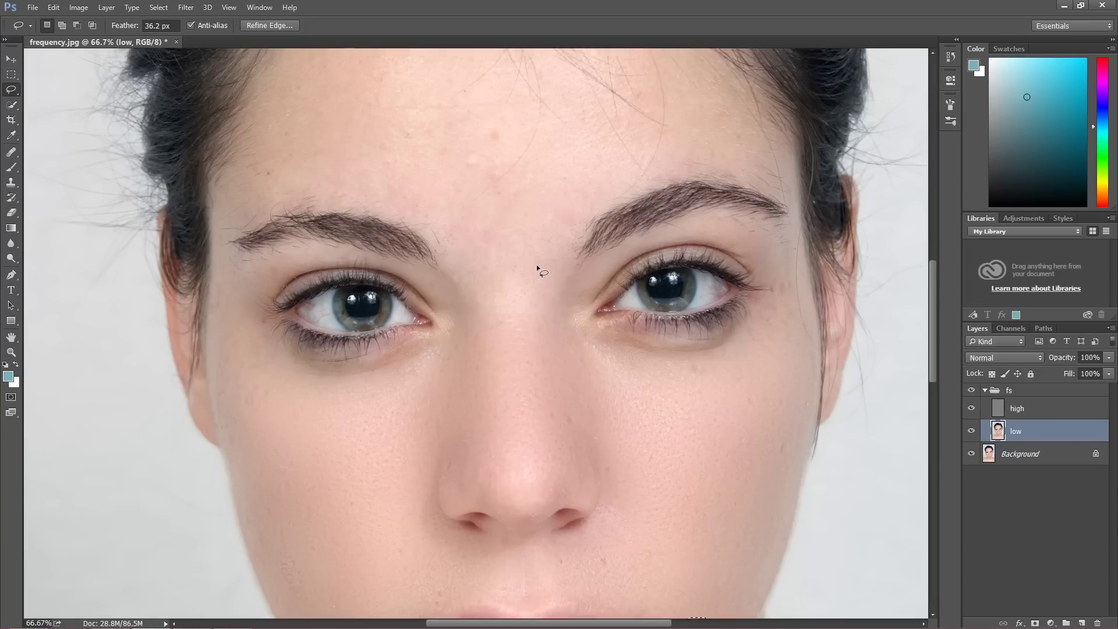
drag(453, 262, 448, 328)
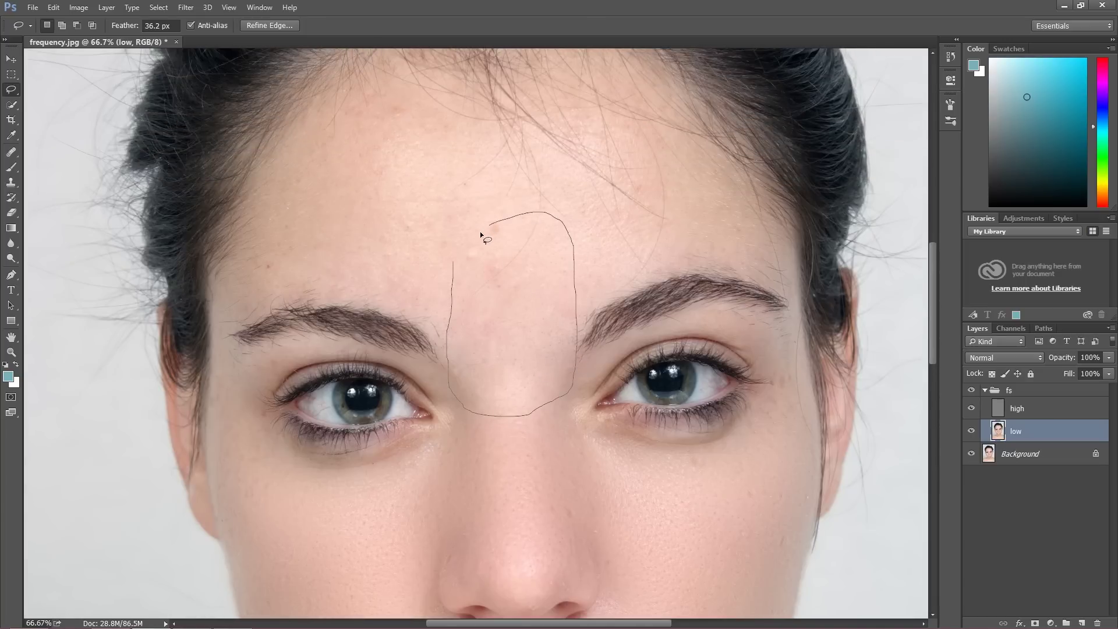
drag(458, 261, 453, 263)
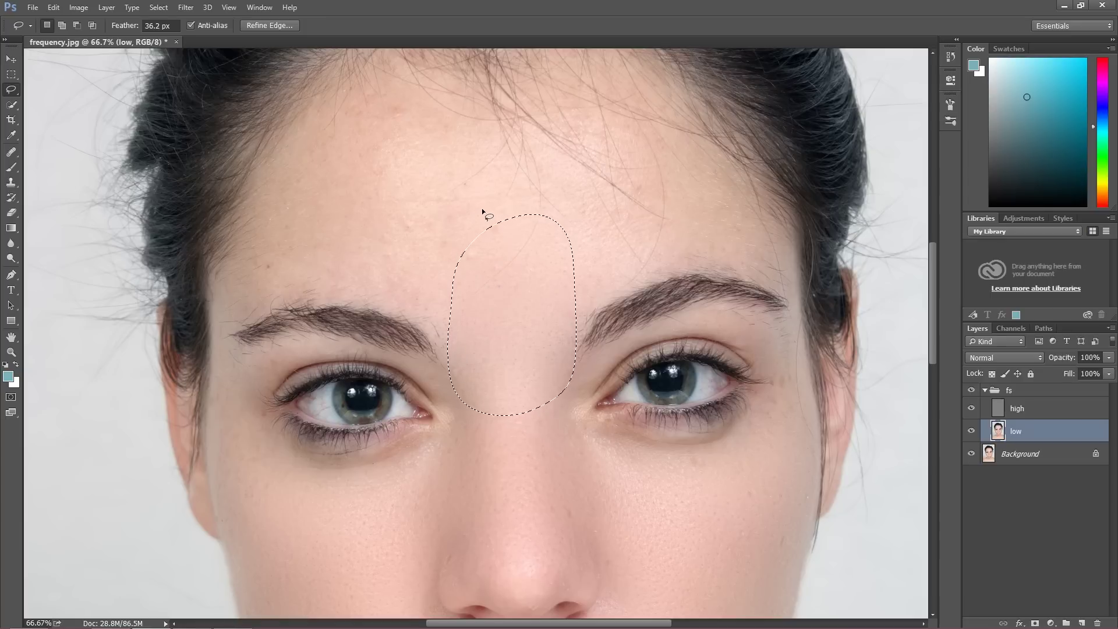
click(494, 172)
drag(258, 282, 329, 281)
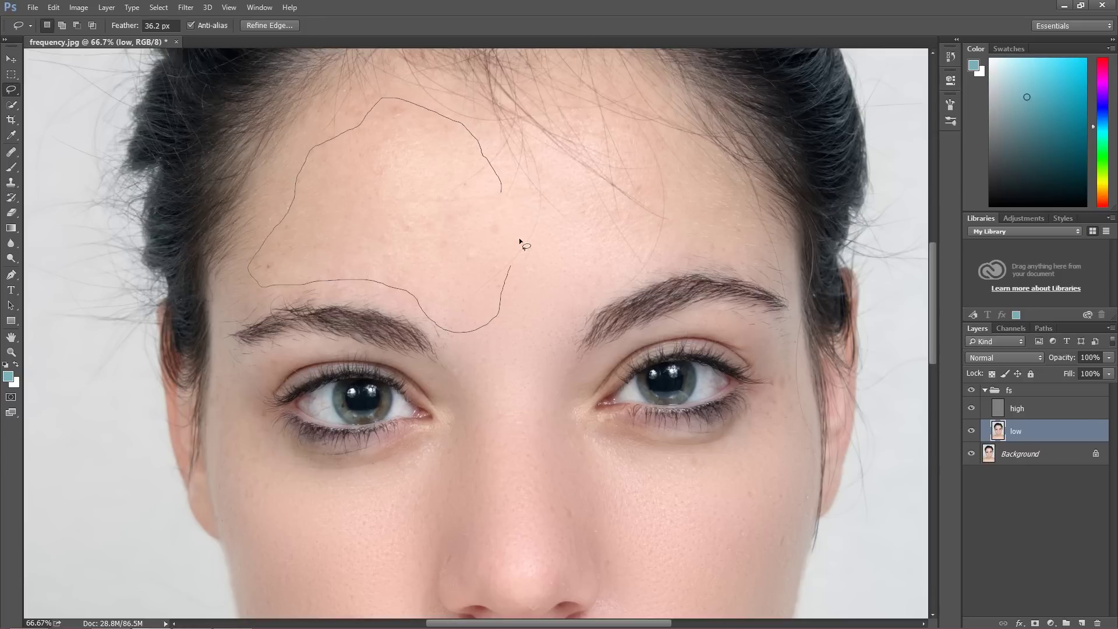
drag(471, 133, 470, 134)
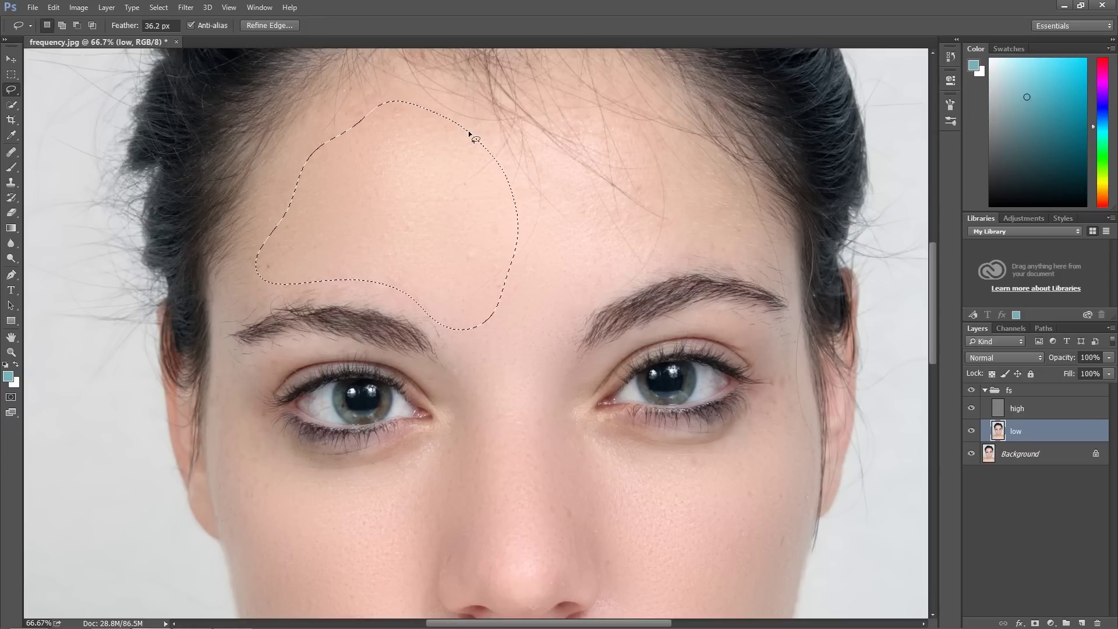
scroll(443, 134, up, 1)
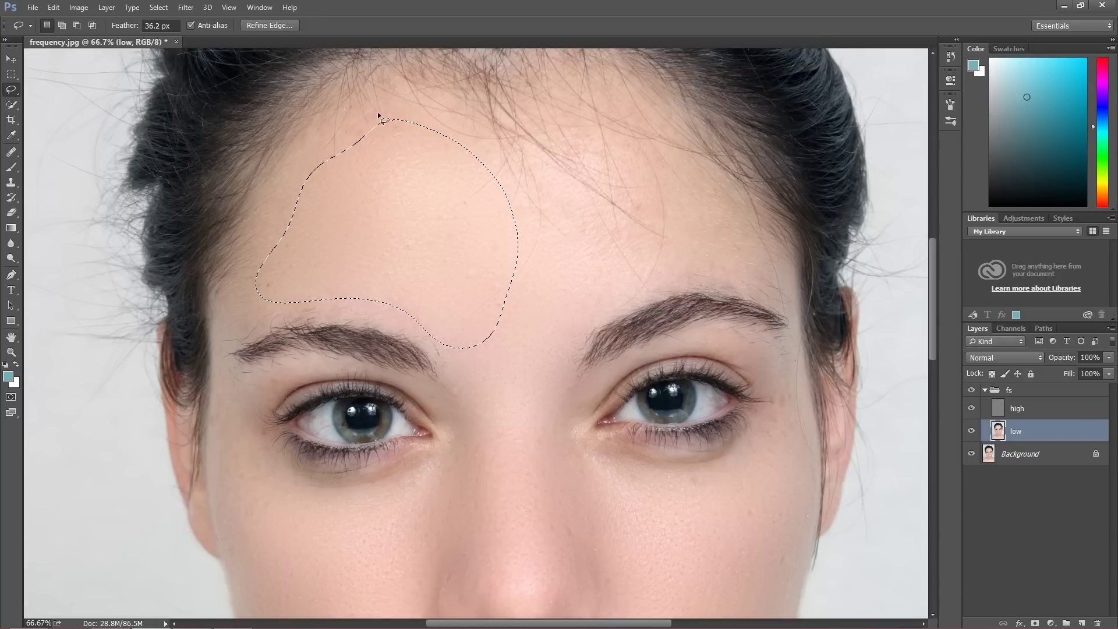
mouse_move(381, 106)
mouse_down()
mouse_move(342, 118)
mouse_move(260, 234)
mouse_move(232, 299)
mouse_up()
drag(385, 109, 380, 103)
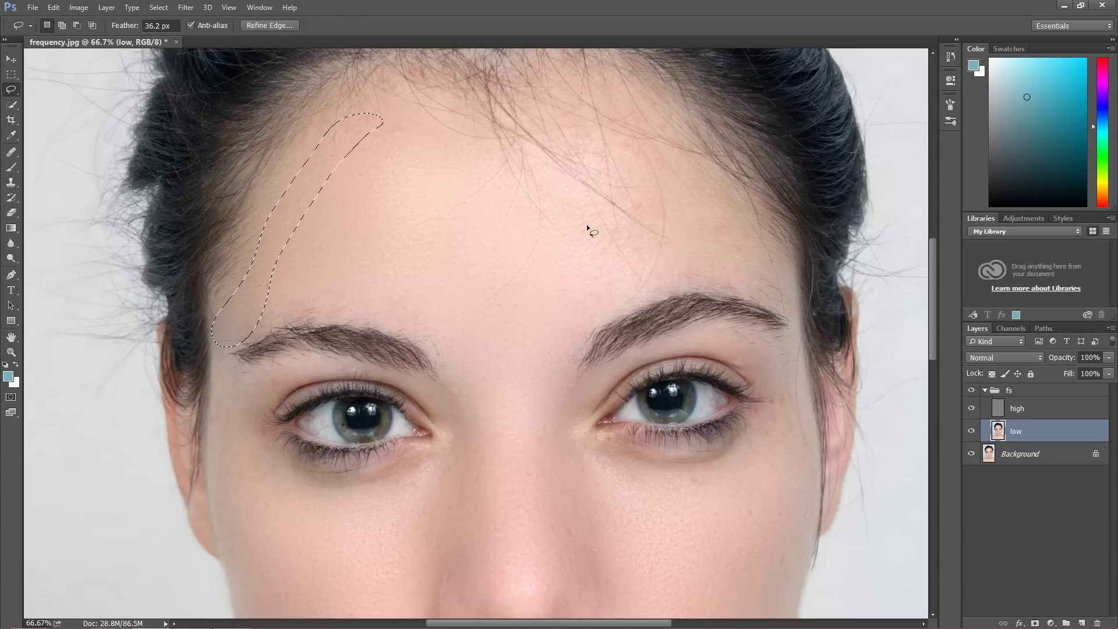
click(604, 311)
Select patches above the right eyebrow, at the hairline centre and across the upper forehead.
drag(553, 213, 615, 313)
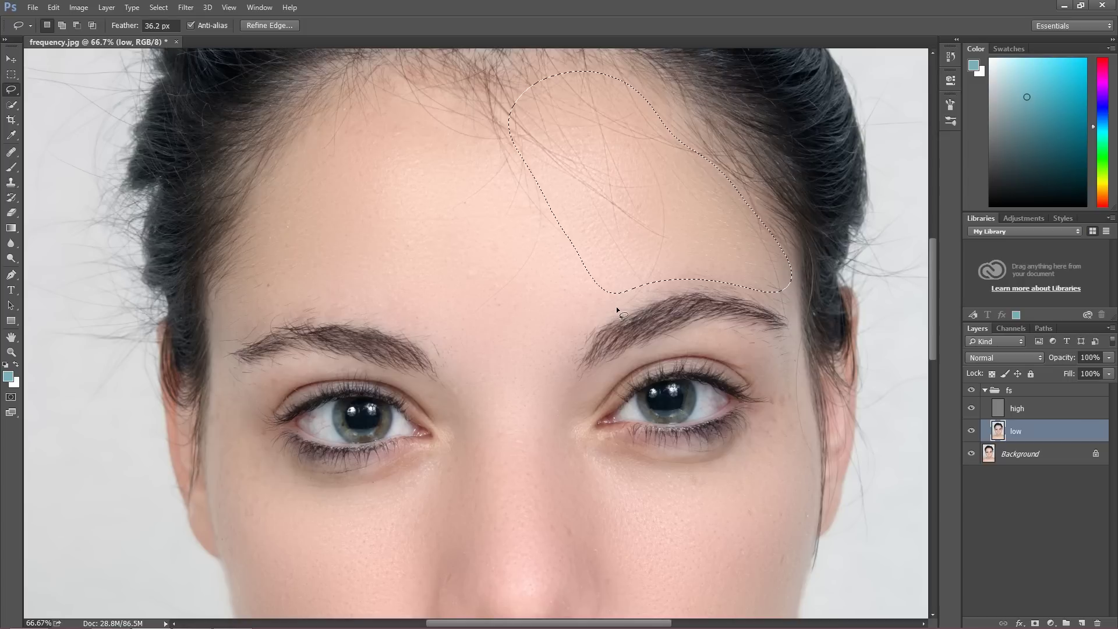
scroll(684, 192, up, 3)
key(ctrl+d)
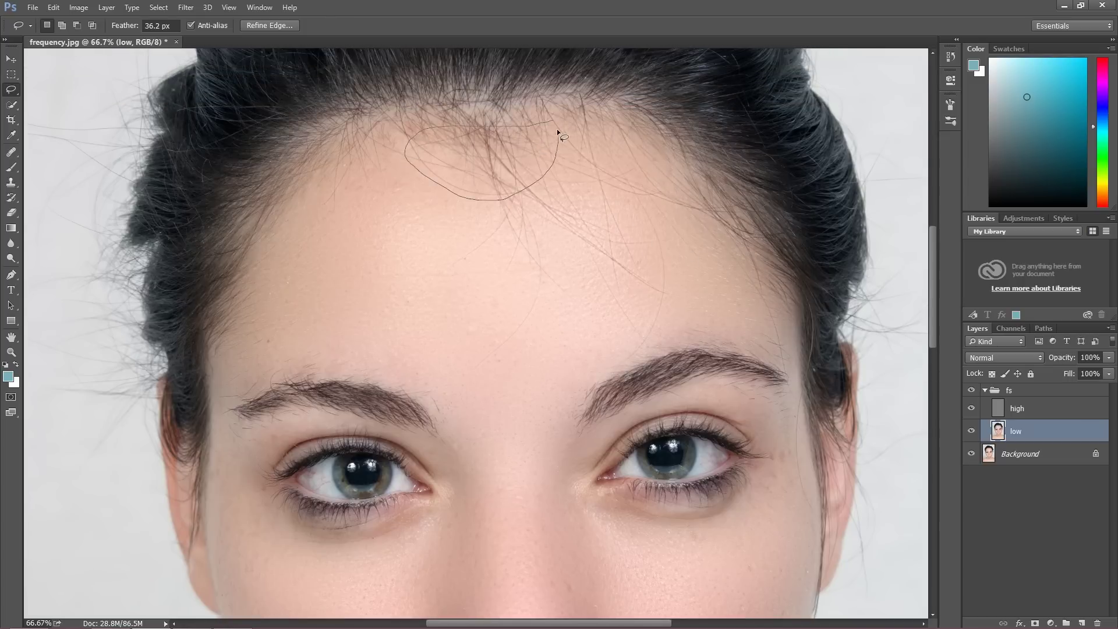
drag(557, 128, 551, 118)
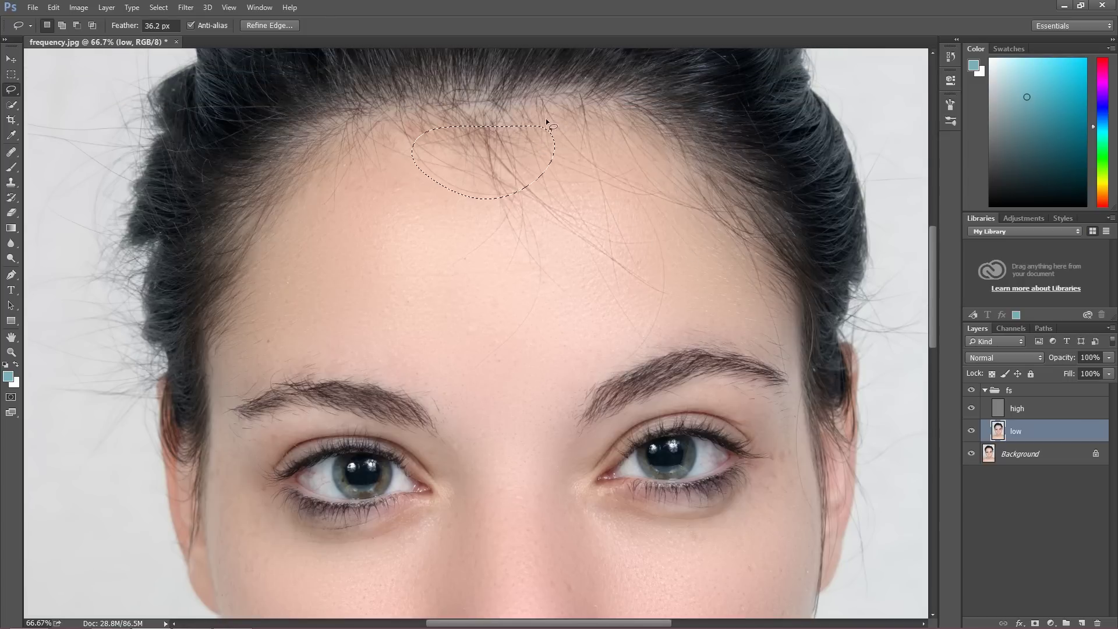
click(412, 120)
drag(352, 137, 458, 249)
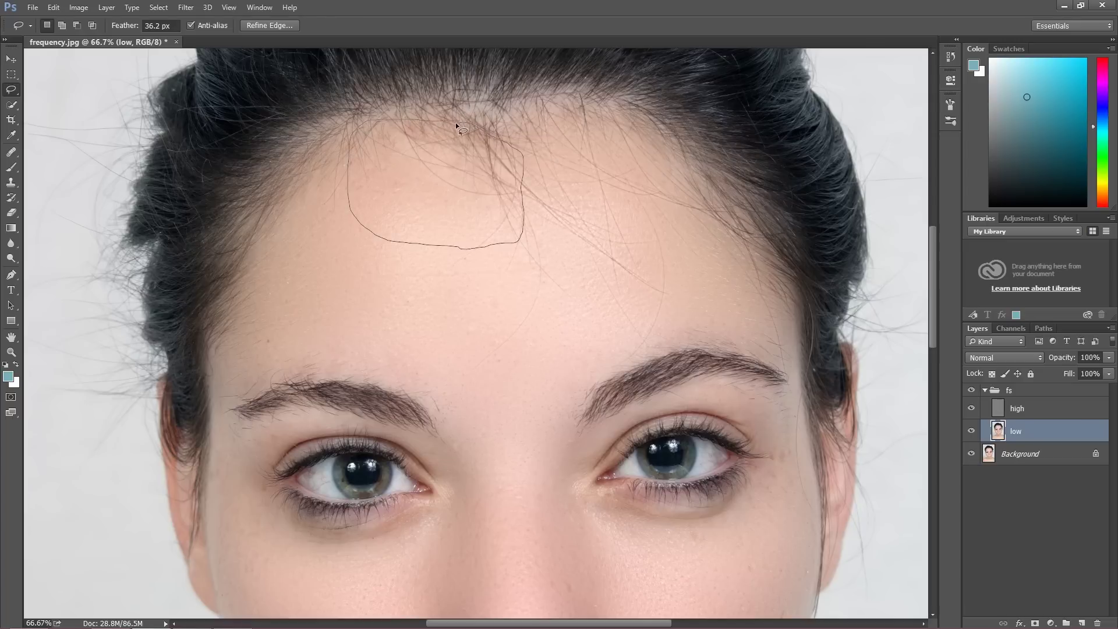
drag(456, 122, 457, 121)
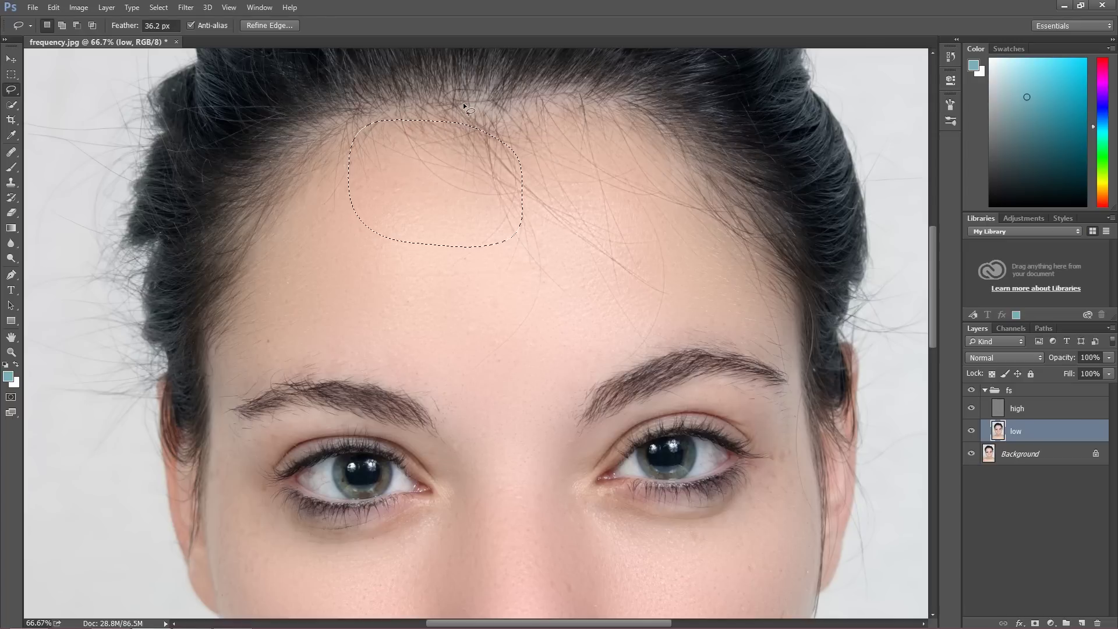
scroll(591, 190, down, 3)
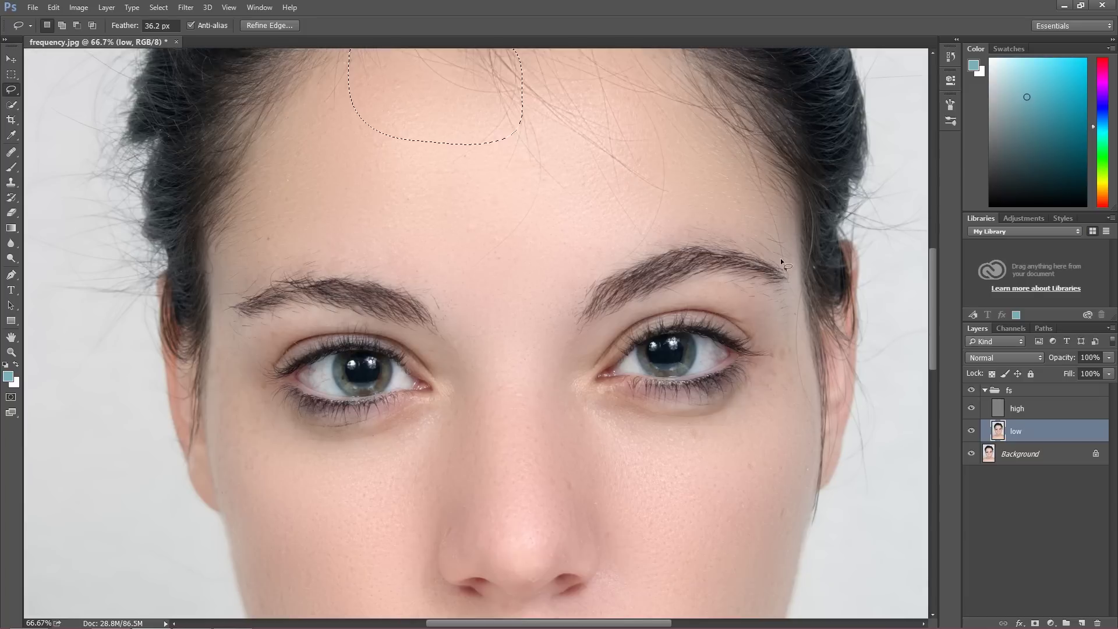
Lasso the skin beside the right-hand eye and the cheek under the left-hand eye.
drag(769, 310, 766, 355)
drag(795, 403, 814, 359)
drag(783, 299, 769, 310)
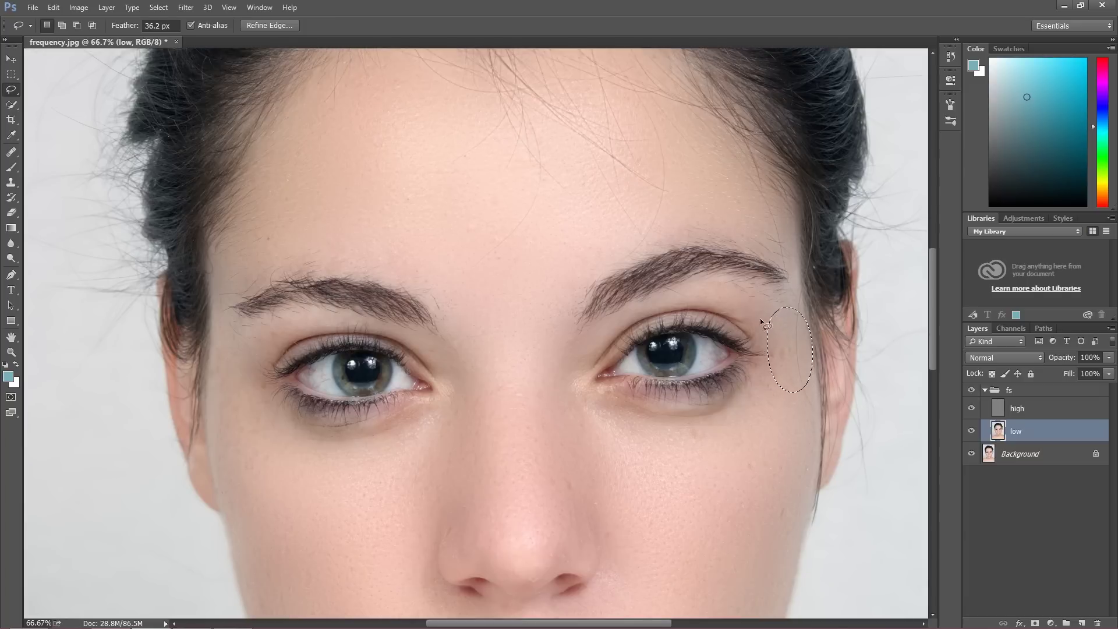
scroll(343, 299, down, 1)
drag(300, 309, 263, 312)
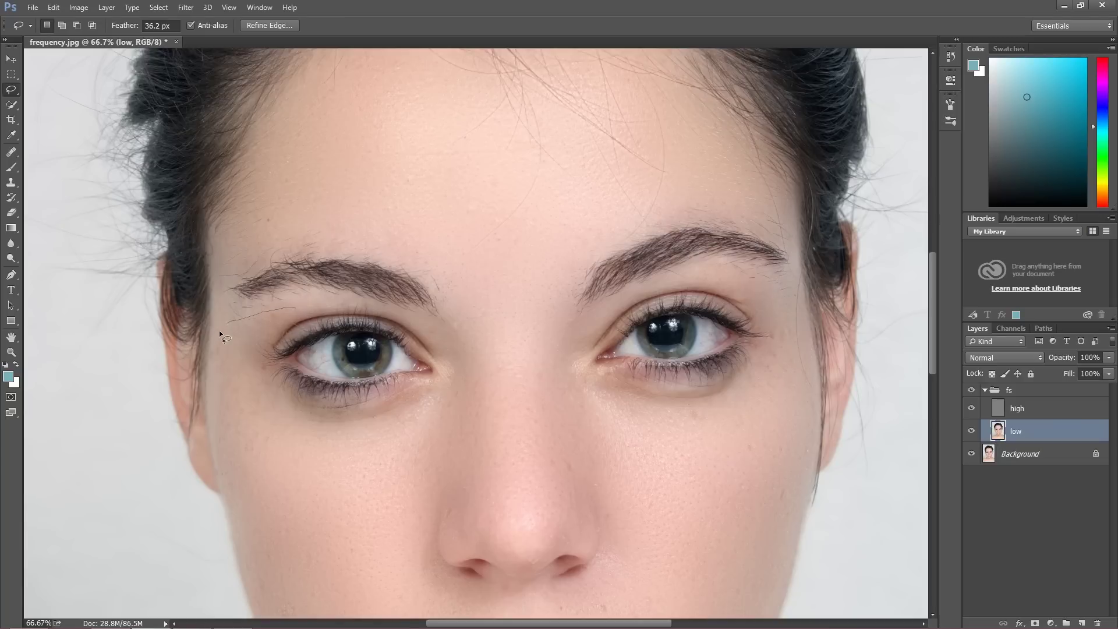
drag(266, 431, 263, 364)
drag(292, 308, 291, 306)
Select the neck under the chin and the left shoulder area.
scroll(456, 207, down, 5)
scroll(558, 167, down, 10)
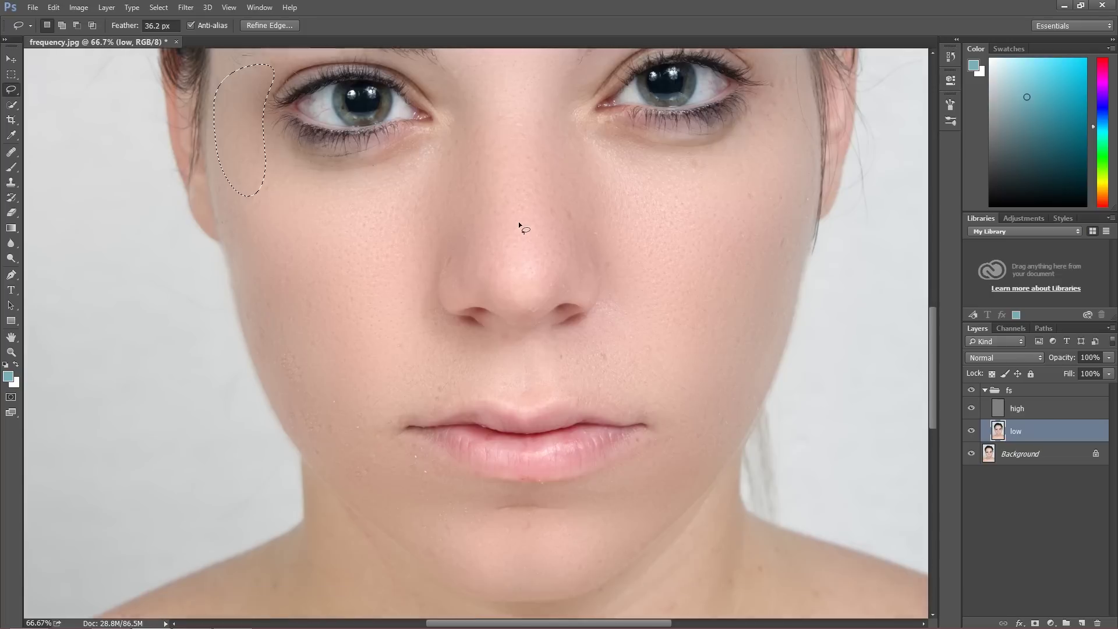
scroll(514, 267, down, 5)
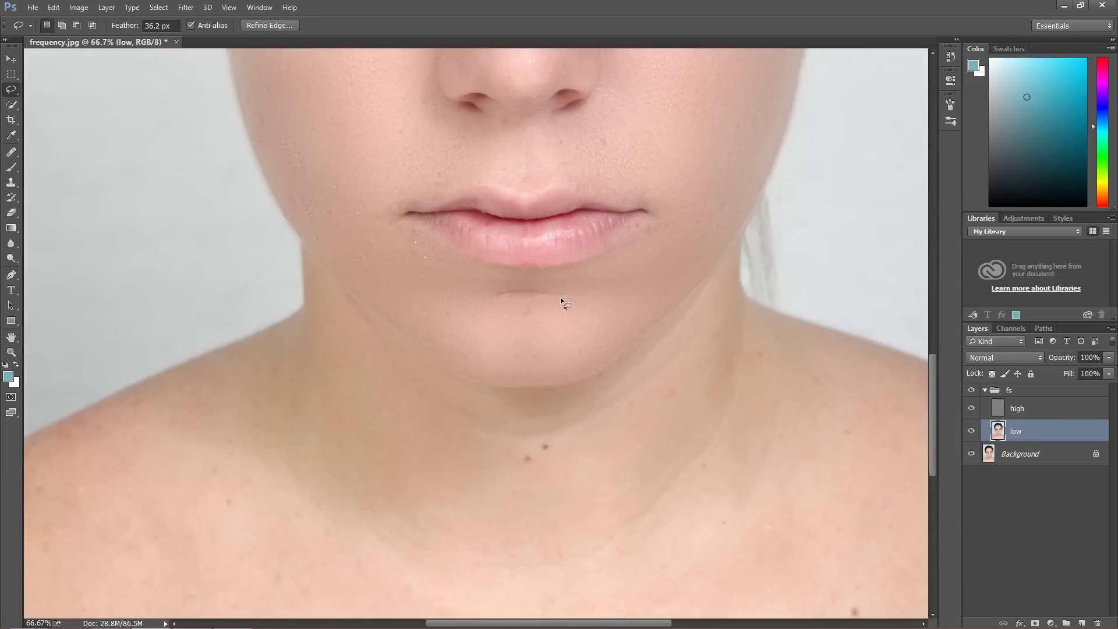
mouse_move(594, 372)
mouse_down()
mouse_move(488, 384)
mouse_move(304, 349)
mouse_move(330, 477)
mouse_move(469, 528)
mouse_move(682, 514)
mouse_move(730, 435)
mouse_move(841, 342)
mouse_move(813, 309)
mouse_move(773, 292)
mouse_move(686, 305)
mouse_move(570, 378)
mouse_up()
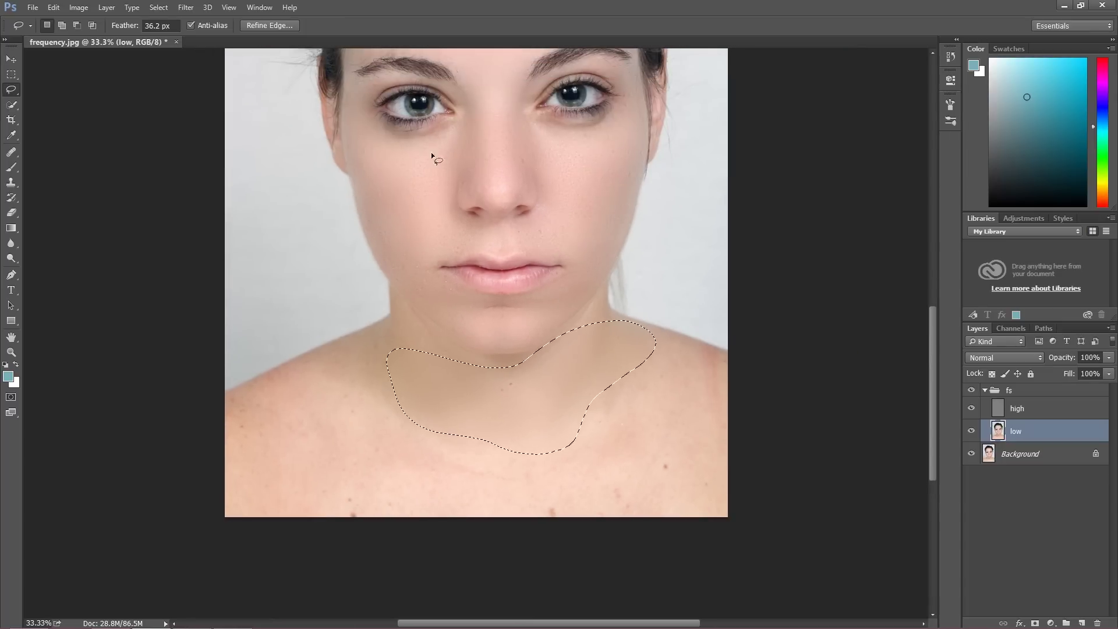
drag(336, 347, 240, 407)
mouse_move(218, 459)
mouse_down()
mouse_move(260, 514)
mouse_move(299, 522)
mouse_move(418, 490)
mouse_up()
drag(348, 350, 330, 347)
Select the right shoulder area and a patch of the chest at the bottom.
drag(693, 357, 634, 389)
mouse_move(552, 448)
mouse_down()
mouse_move(558, 514)
mouse_move(658, 508)
mouse_move(683, 446)
mouse_up()
drag(715, 377, 693, 358)
mouse_move(528, 462)
mouse_down()
mouse_move(441, 471)
mouse_move(557, 455)
mouse_move(441, 453)
mouse_move(402, 473)
mouse_move(391, 517)
mouse_move(399, 532)
mouse_move(562, 519)
mouse_up()
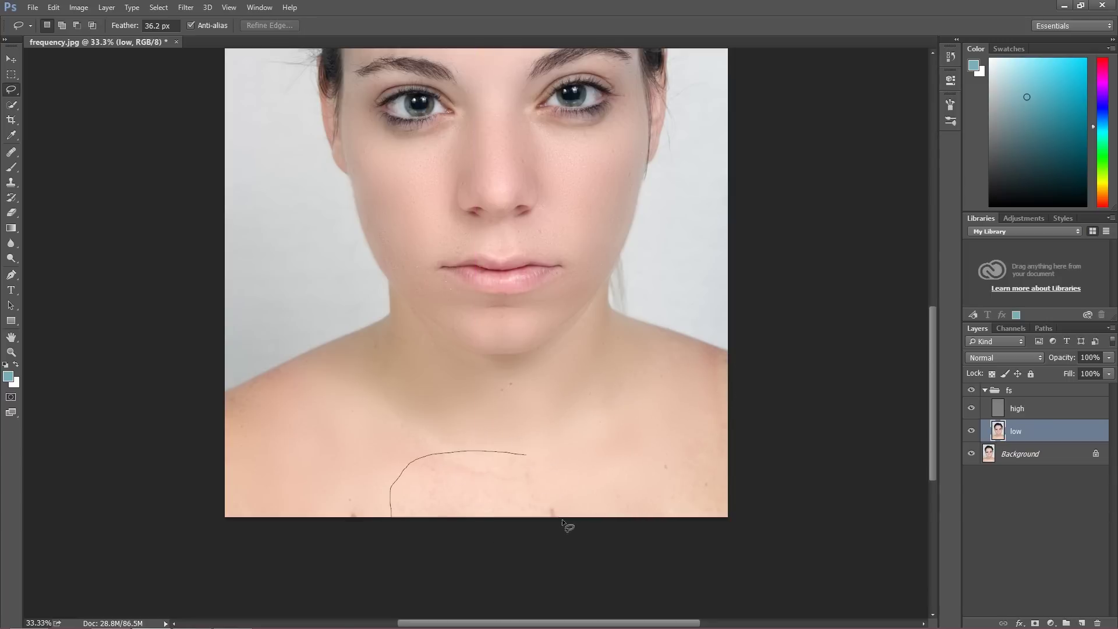
drag(522, 457, 524, 456)
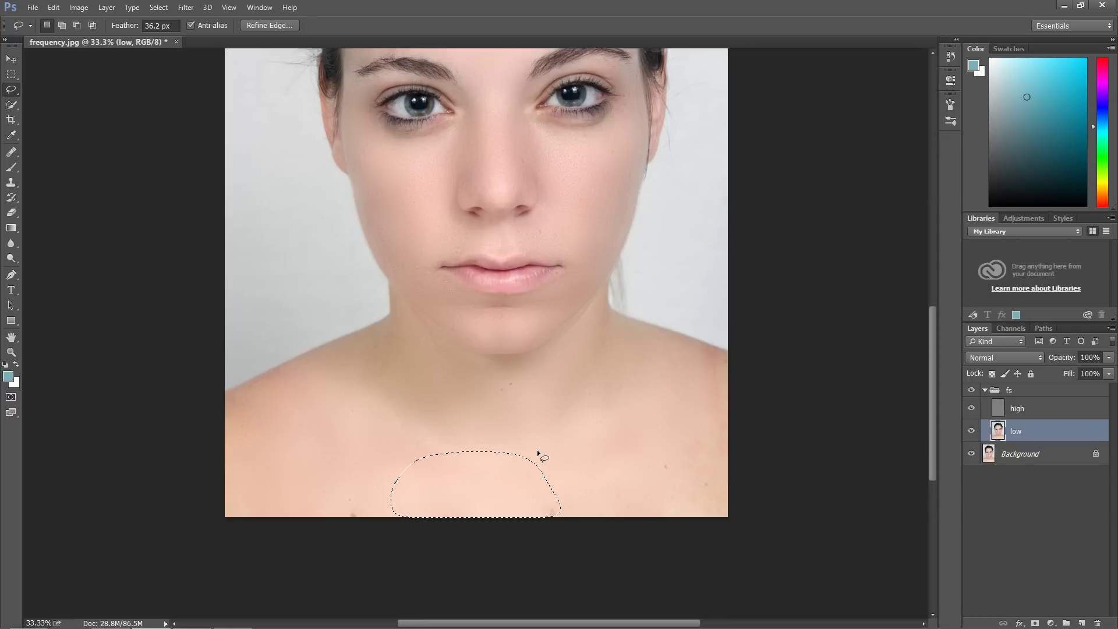
scroll(578, 254, up, 6)
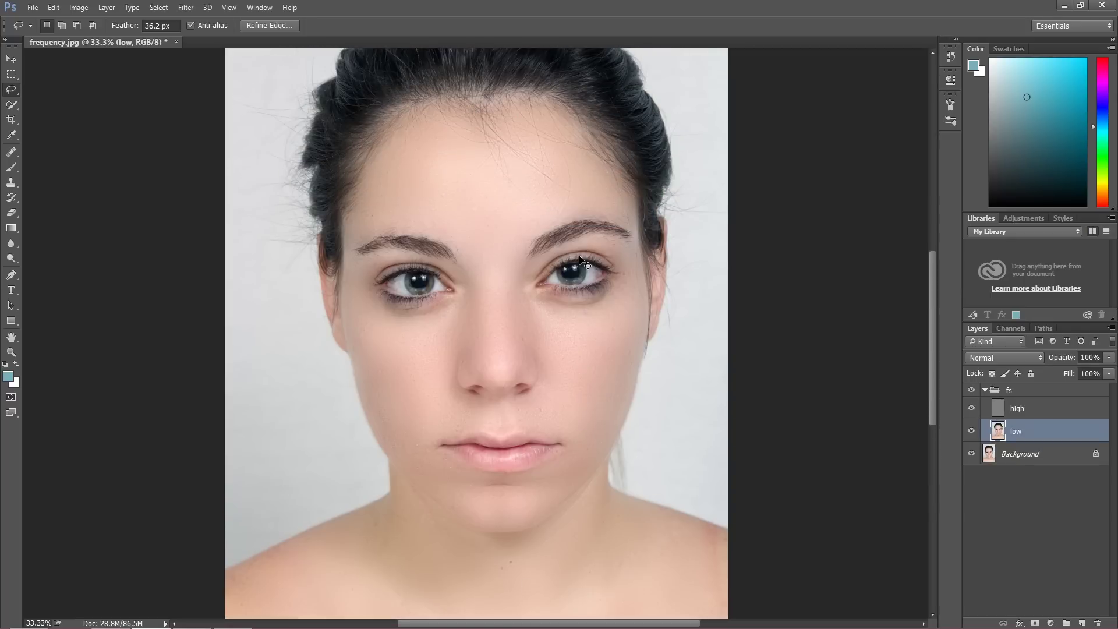
scroll(580, 261, up, 3)
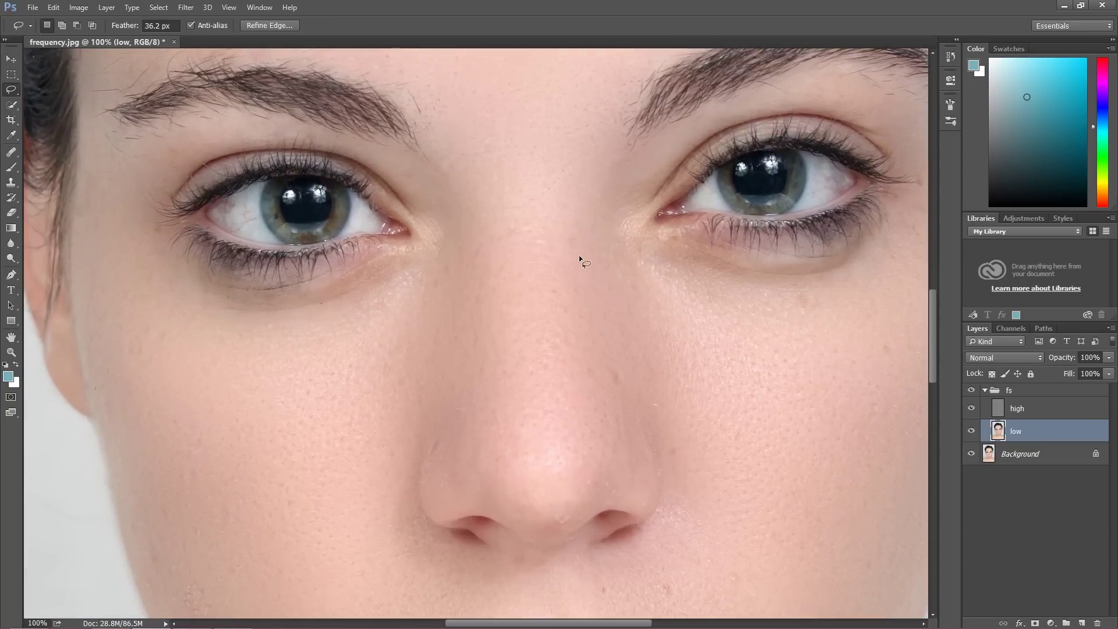
scroll(489, 211, down, 4)
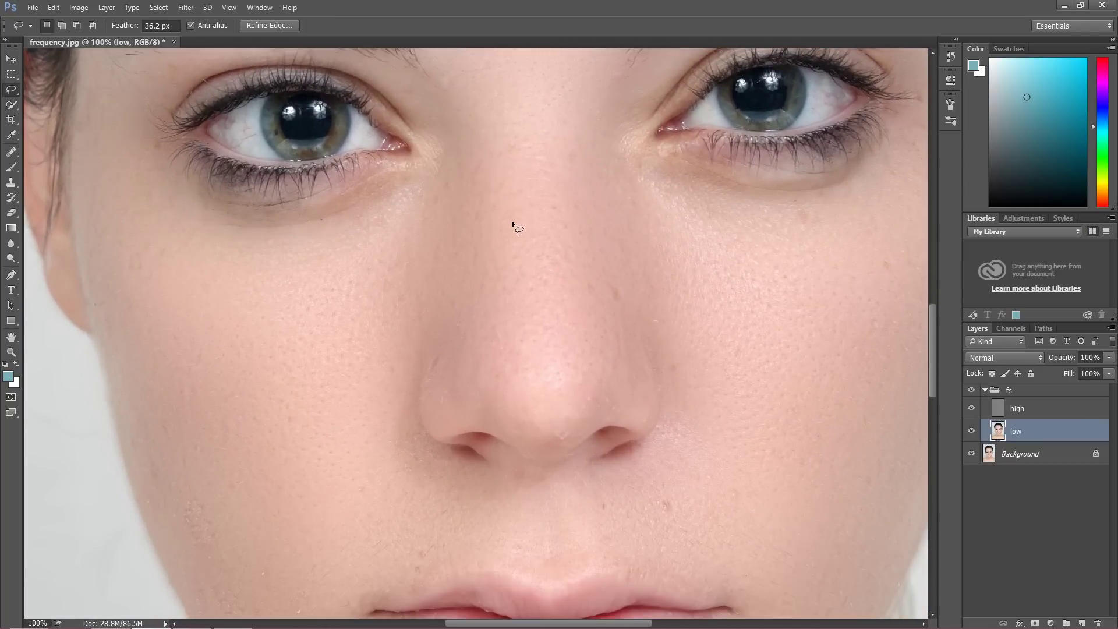
scroll(596, 229, down, 1)
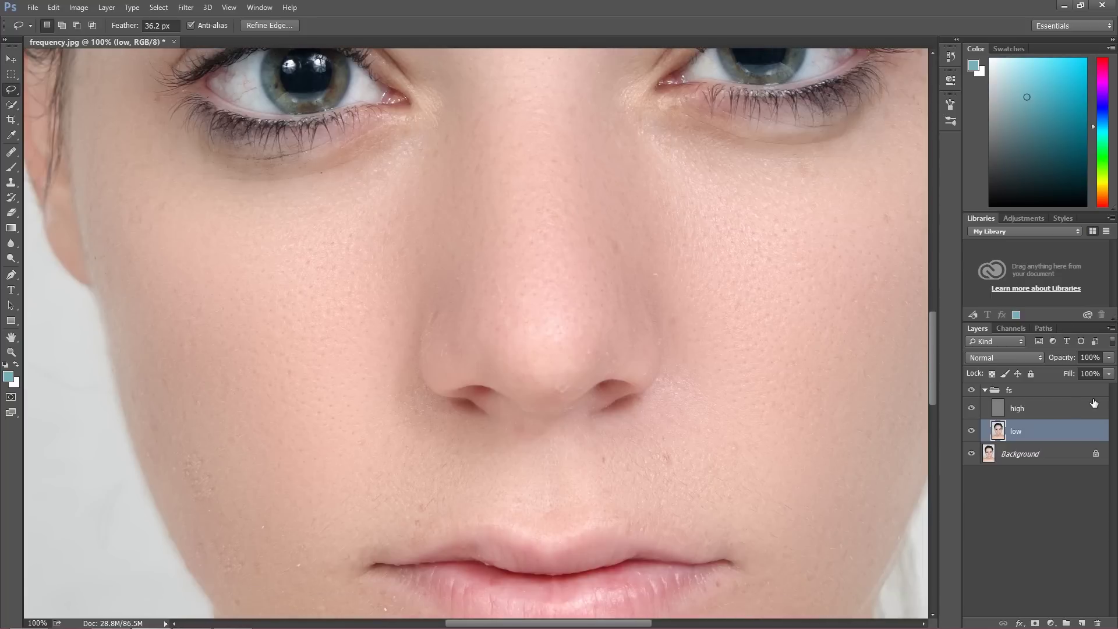
click(1053, 406)
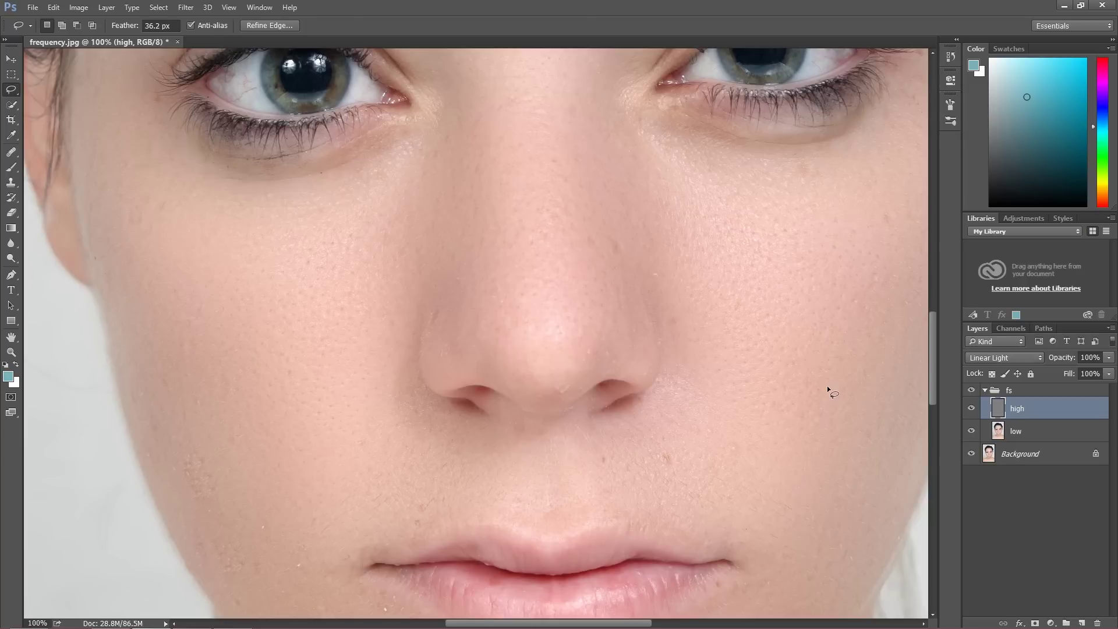
click(1032, 433)
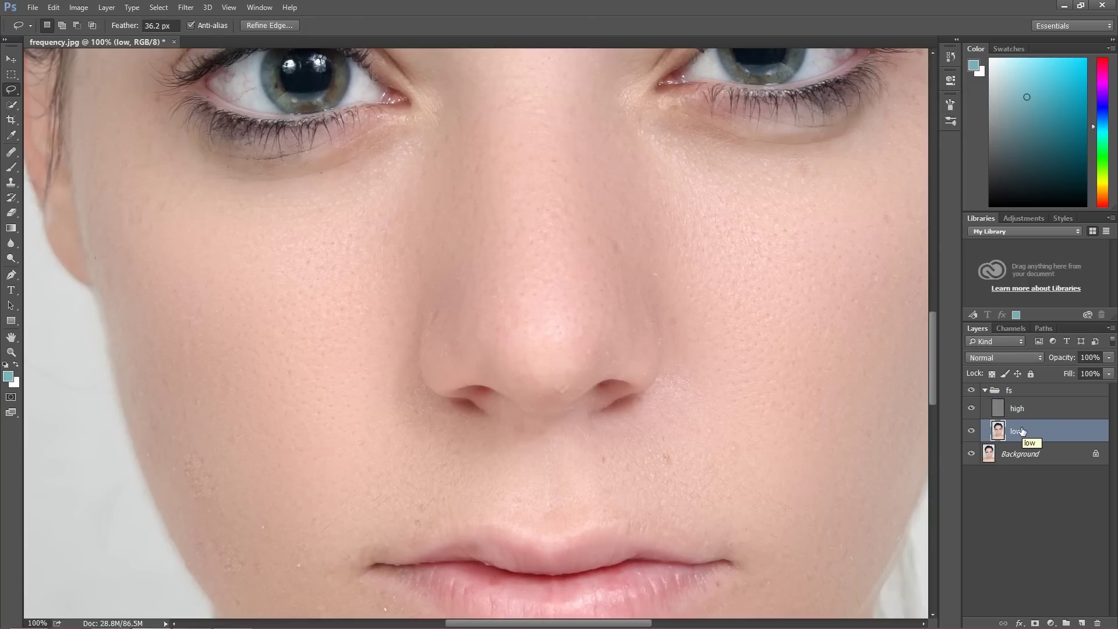
scroll(874, 428, up, 1)
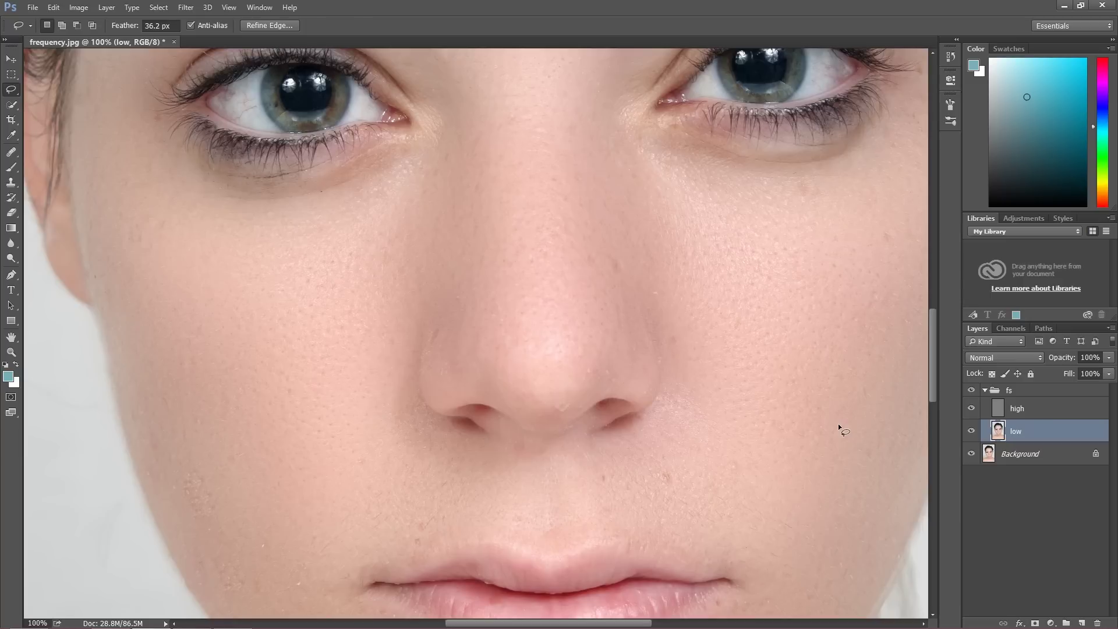
scroll(871, 408, up, 2)
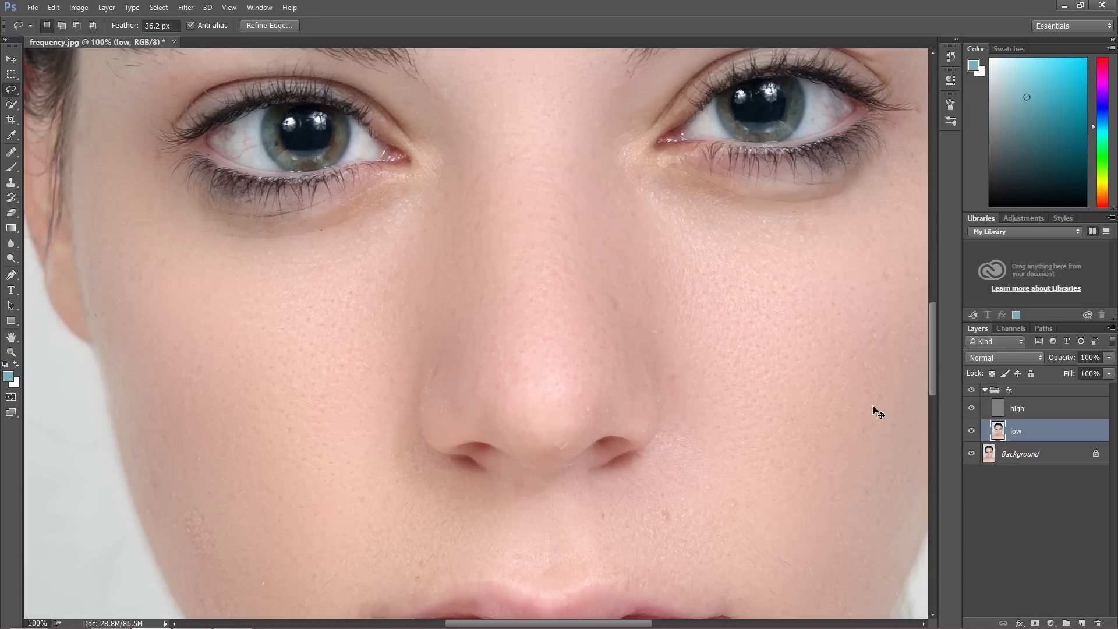
key(ctrl+minus)
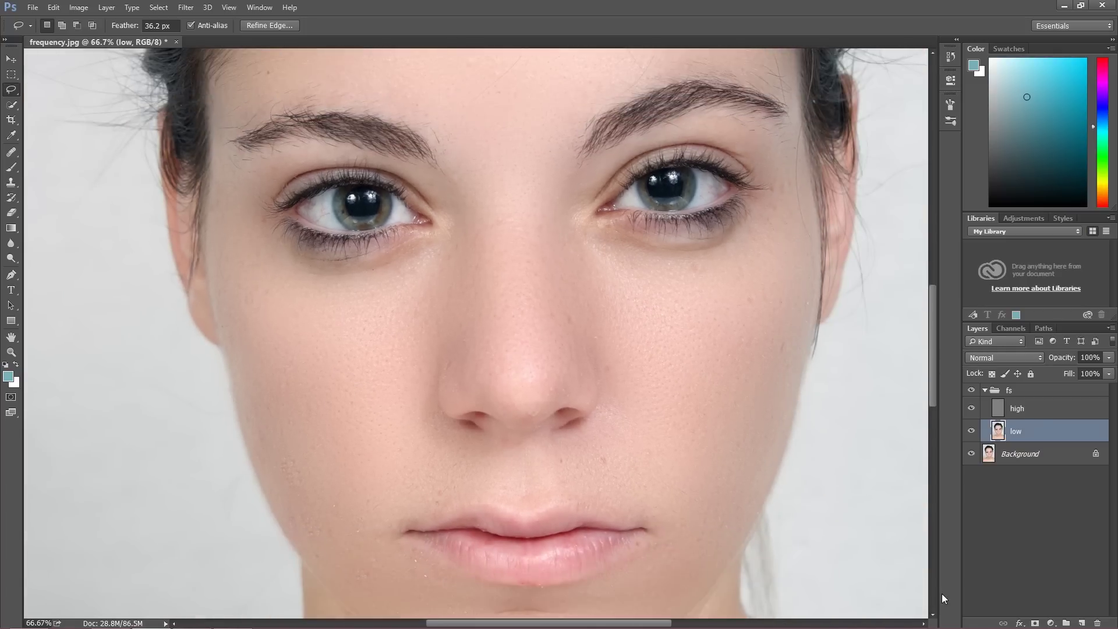
Collapse the fs group and toggle its visibility off and on twice to compare.
click(985, 391)
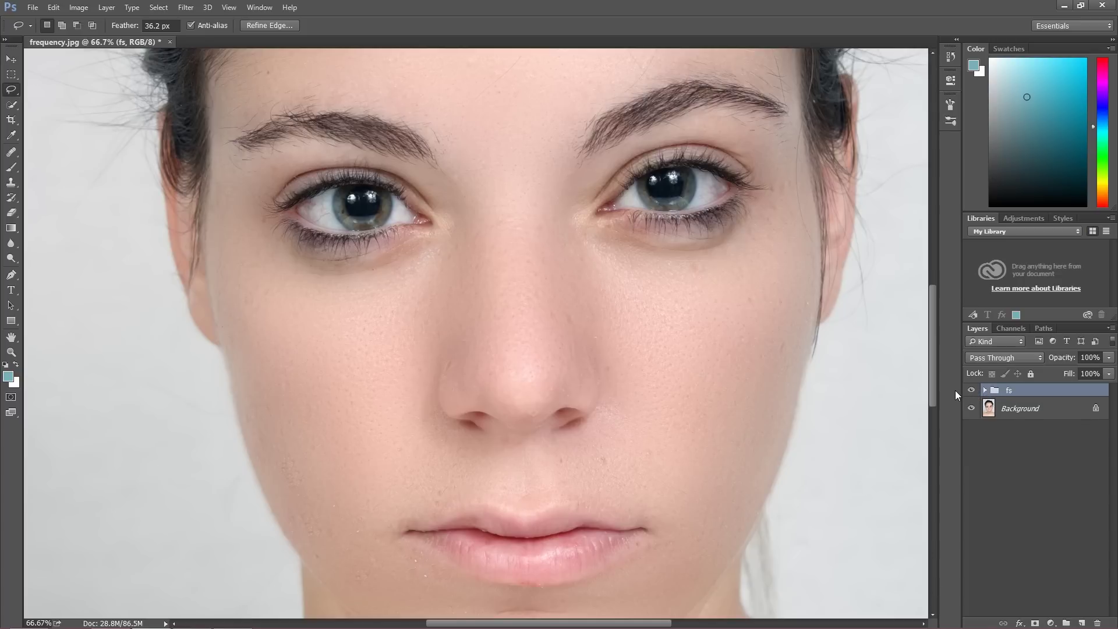
click(971, 390)
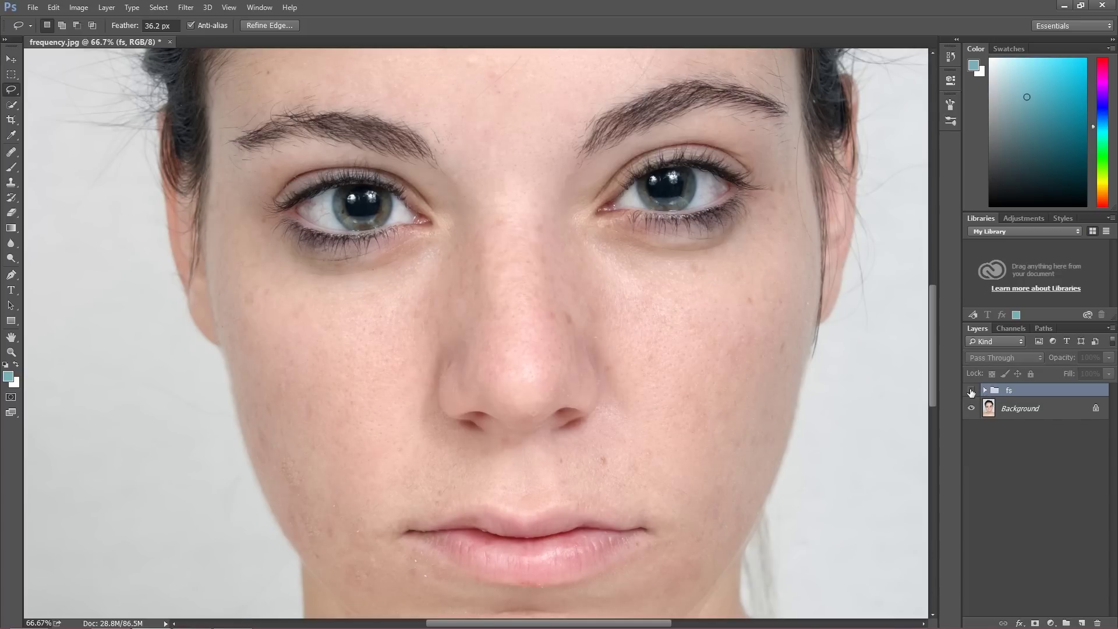
click(971, 391)
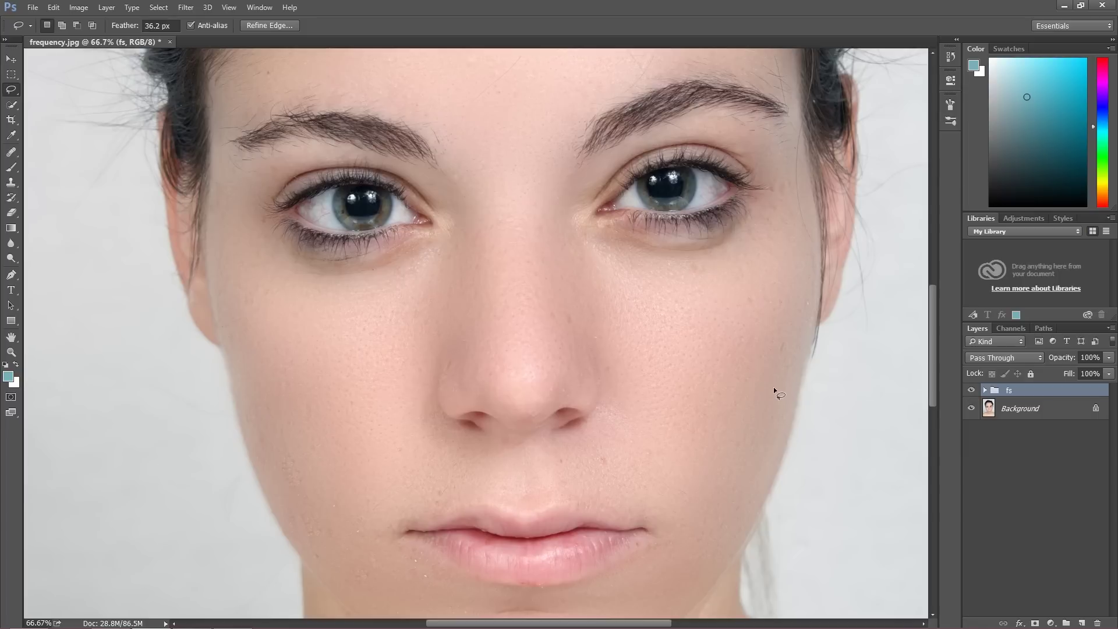
click(971, 390)
click(971, 390)
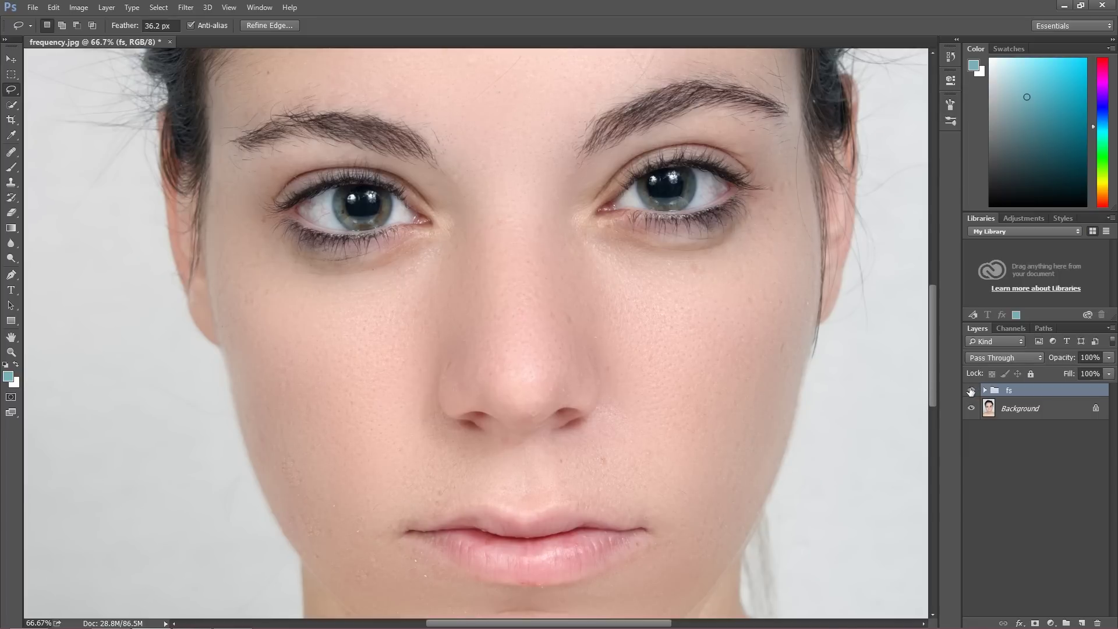